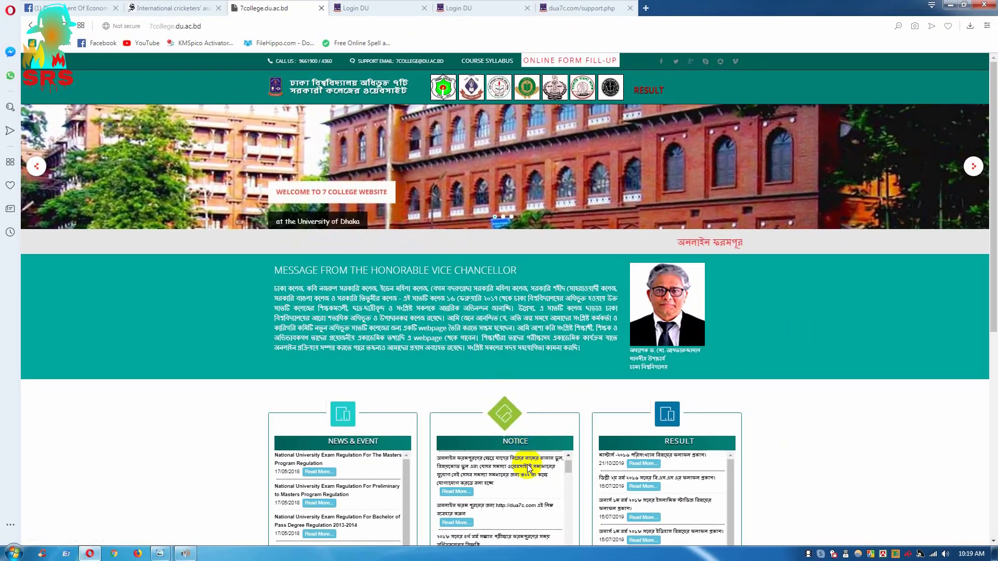
- Open the online form fill-up problems notice and highlight its room ৩২২ instruction and the name-spelling and subject-code issues
{"action": "left_click", "coordinate": [517, 486]}
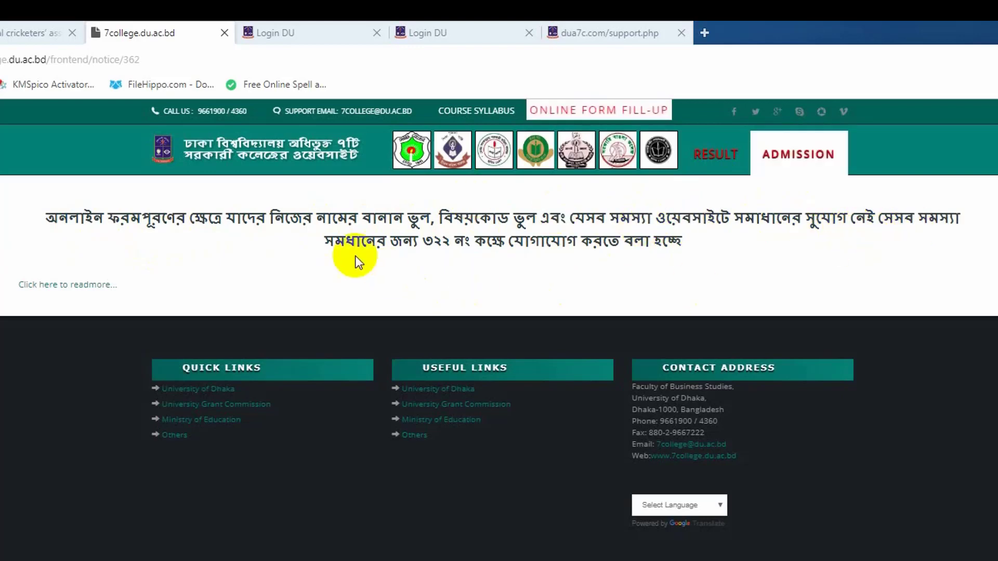
{"action": "left_click_drag", "start_coordinate": [419, 242], "coordinate": [496, 247]}
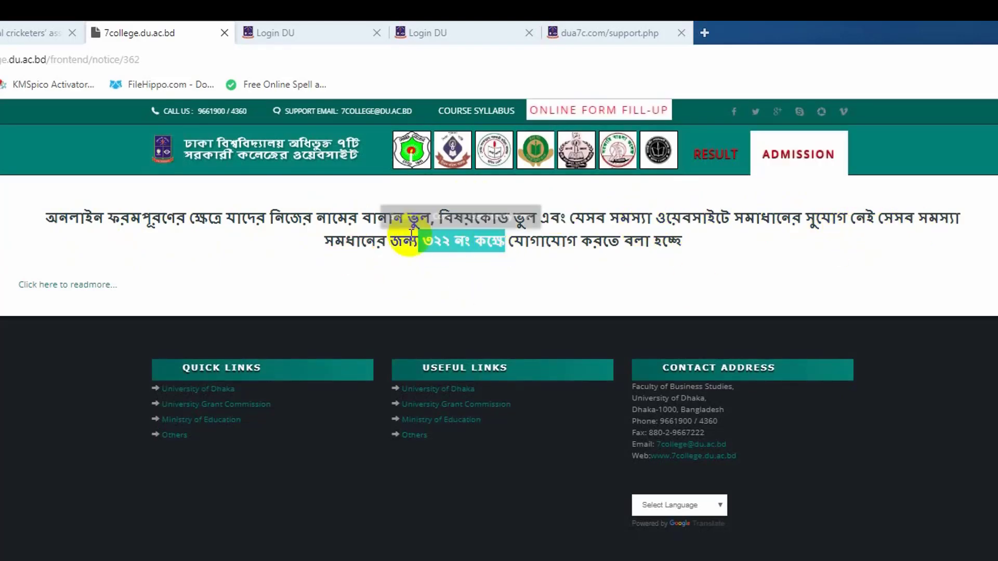
{"action": "left_click", "coordinate": [291, 243]}
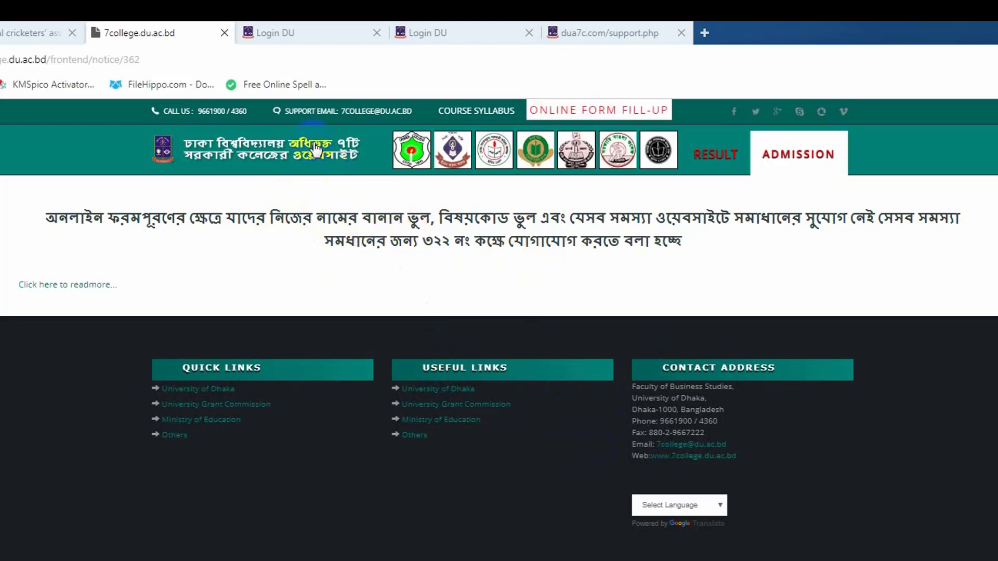
{"action": "left_click_drag", "start_coordinate": [315, 216], "coordinate": [532, 224]}
{"action": "left_click", "coordinate": [532, 224]}
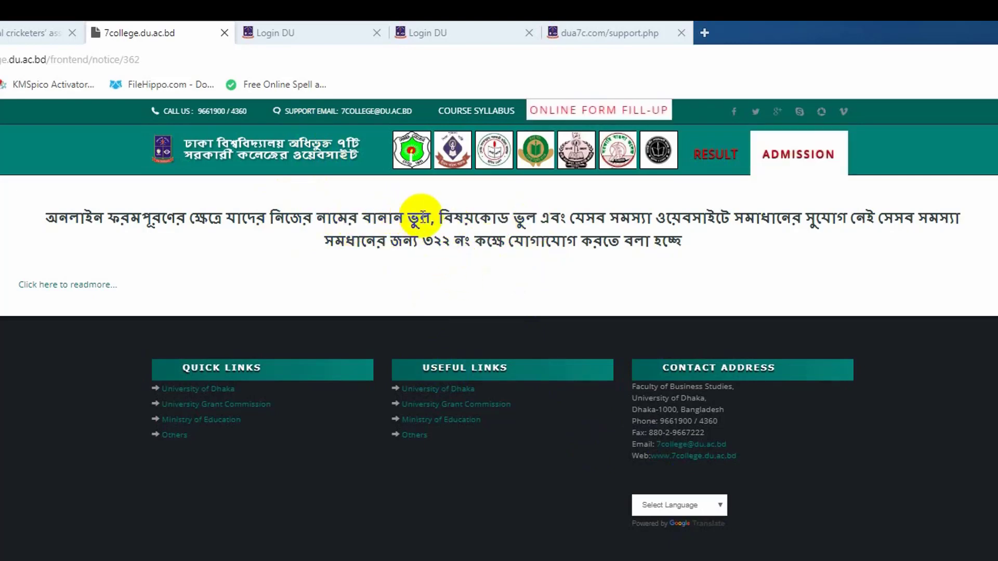
{"action": "left_click_drag", "start_coordinate": [427, 214], "coordinate": [285, 217]}
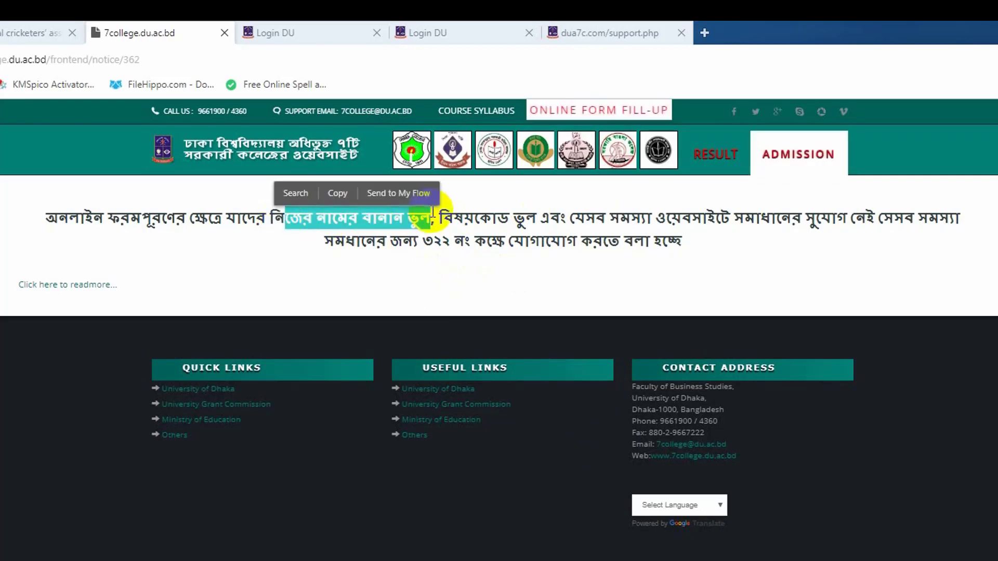
{"action": "left_click", "coordinate": [450, 212]}
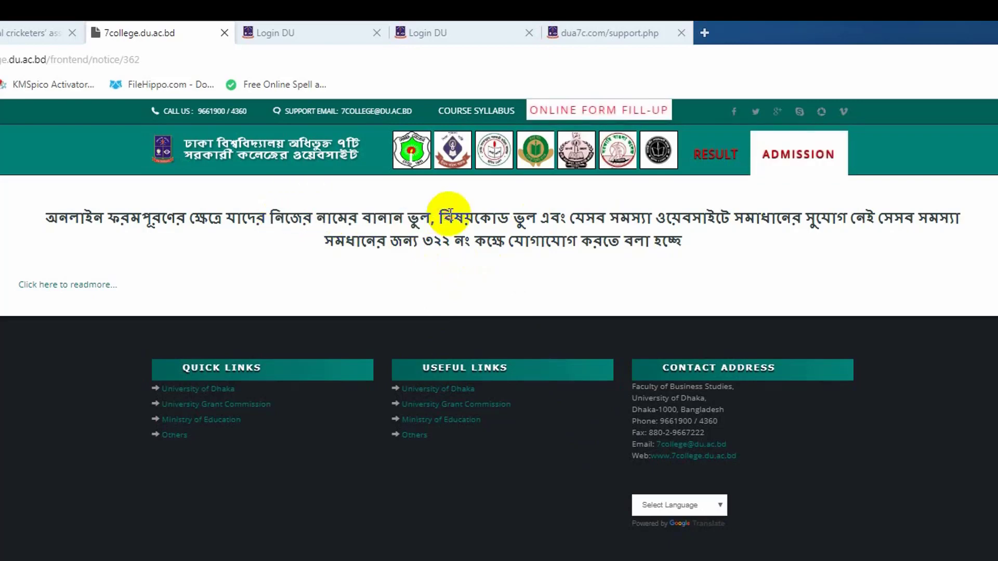
- Switch to the dua7c.com support page and review the problem submission form and the student messages
{"action": "left_click", "coordinate": [594, 26]}
{"action": "scroll", "coordinate": [775, 480], "scroll_direction": "down", "scroll_amount": 3}
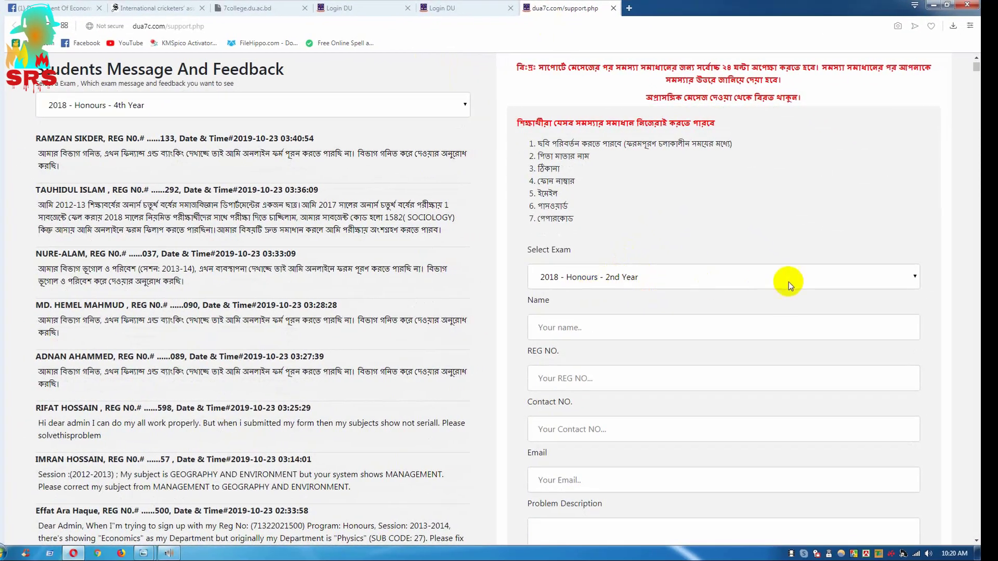
{"action": "scroll", "coordinate": [703, 297], "scroll_direction": "down", "scroll_amount": 2}
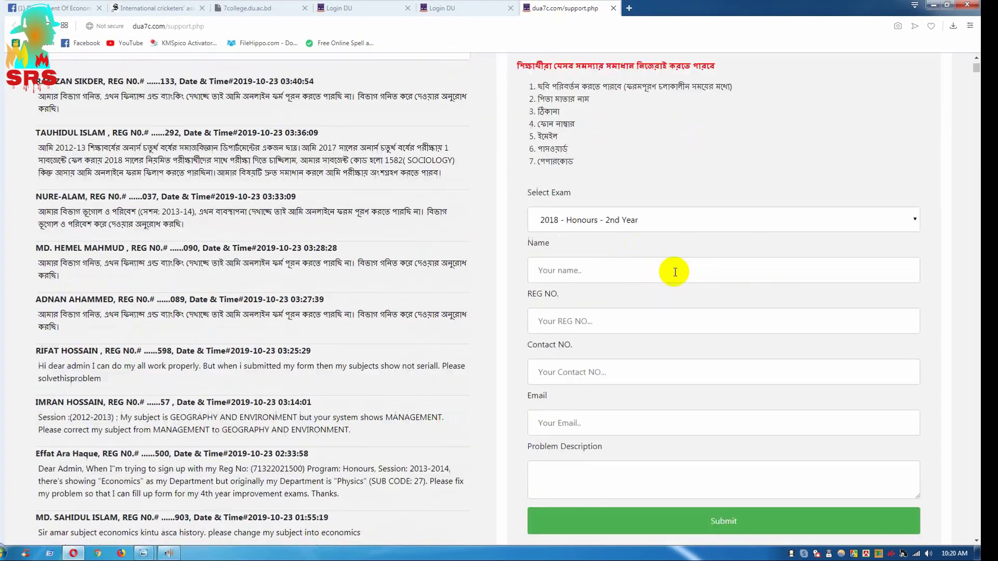
{"action": "left_click", "coordinate": [592, 426]}
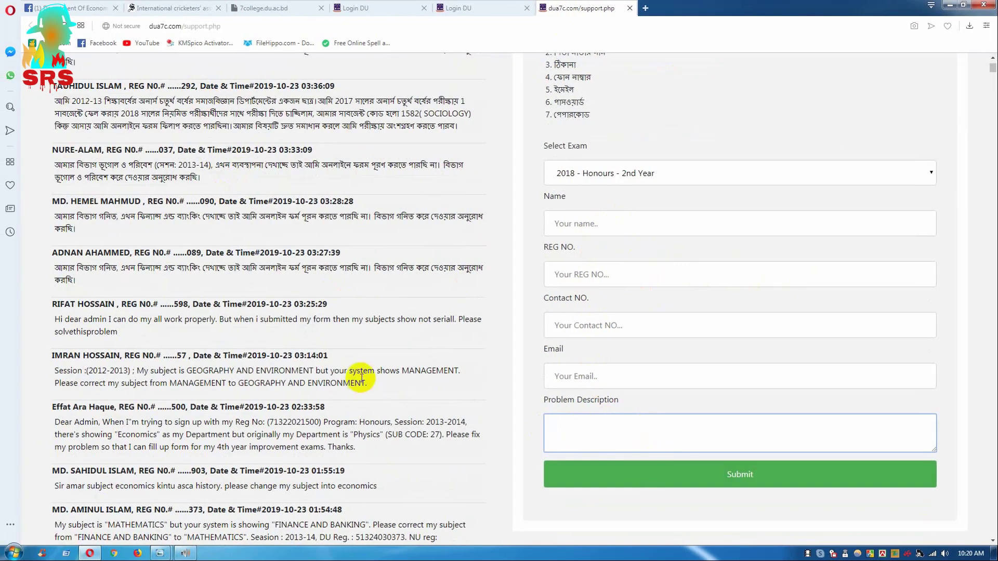
{"action": "scroll", "coordinate": [363, 379], "scroll_direction": "up", "scroll_amount": 3}
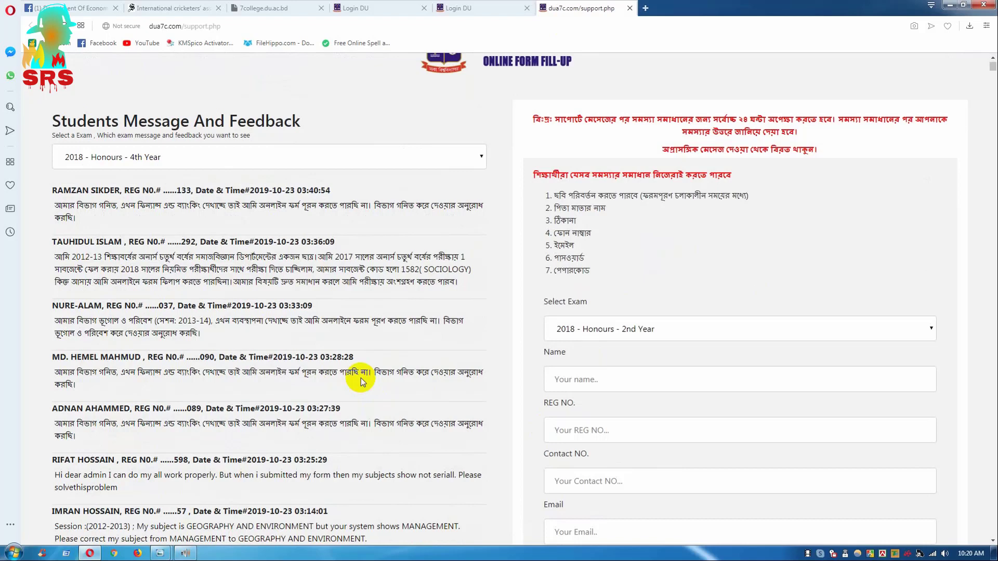
{"action": "scroll", "coordinate": [620, 397], "scroll_direction": "down", "scroll_amount": 2}
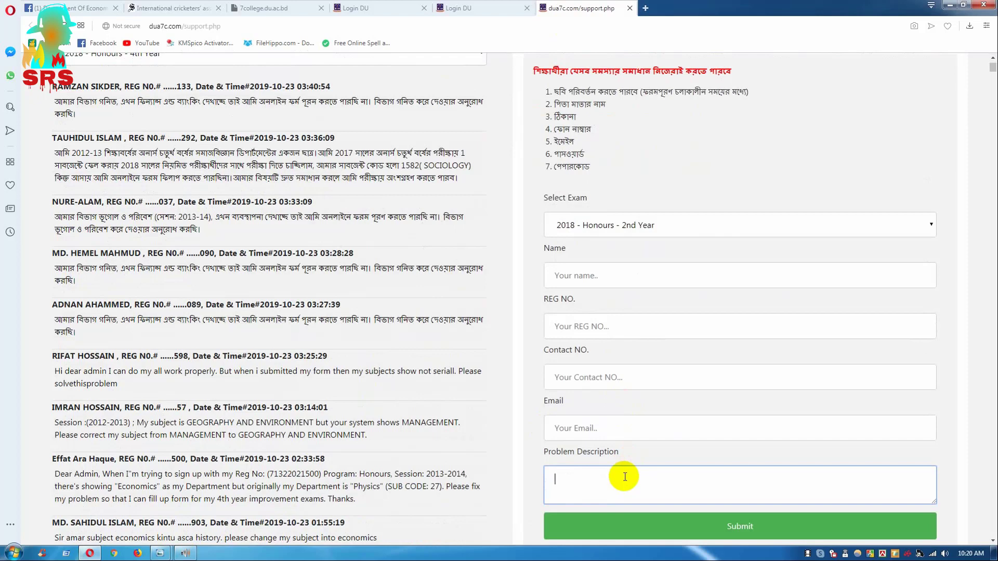
{"action": "scroll", "coordinate": [625, 477], "scroll_direction": "up", "scroll_amount": 3}
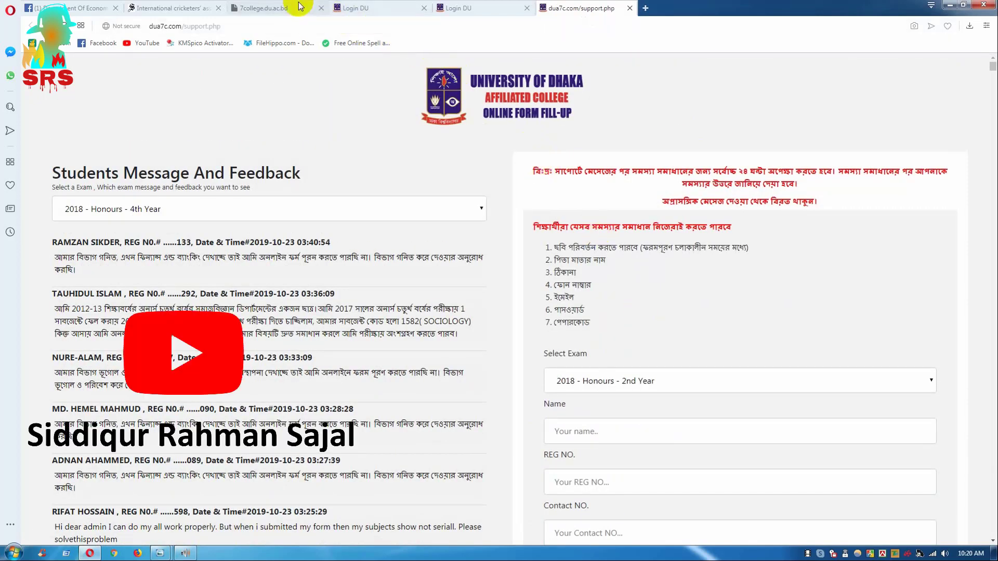
- Recheck the form fill-up notice on the 7 College site, and return to the support page's list of self-solvable problems
{"action": "left_click", "coordinate": [364, 8]}
{"action": "left_click", "coordinate": [268, 7]}
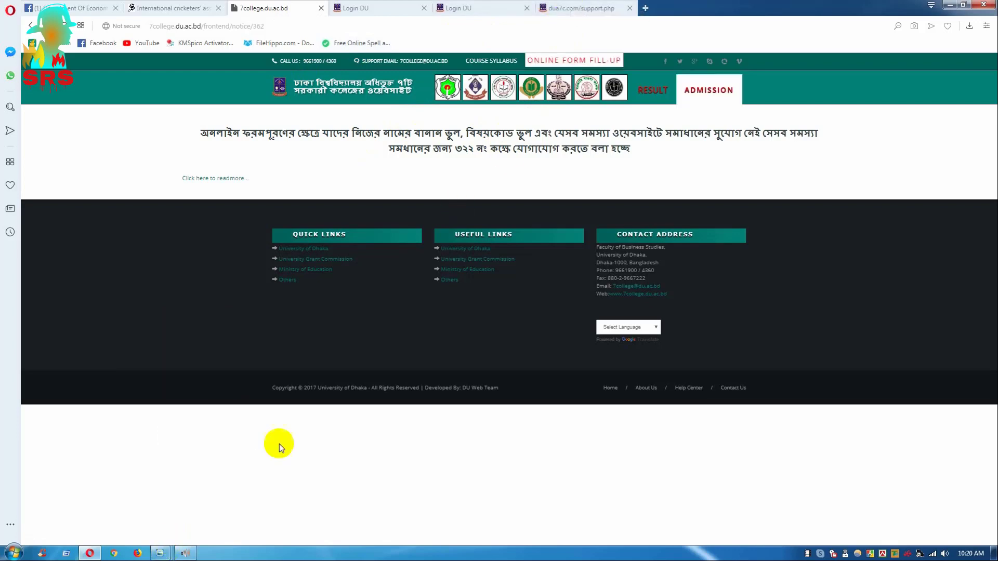
{"action": "left_click", "coordinate": [577, 10]}
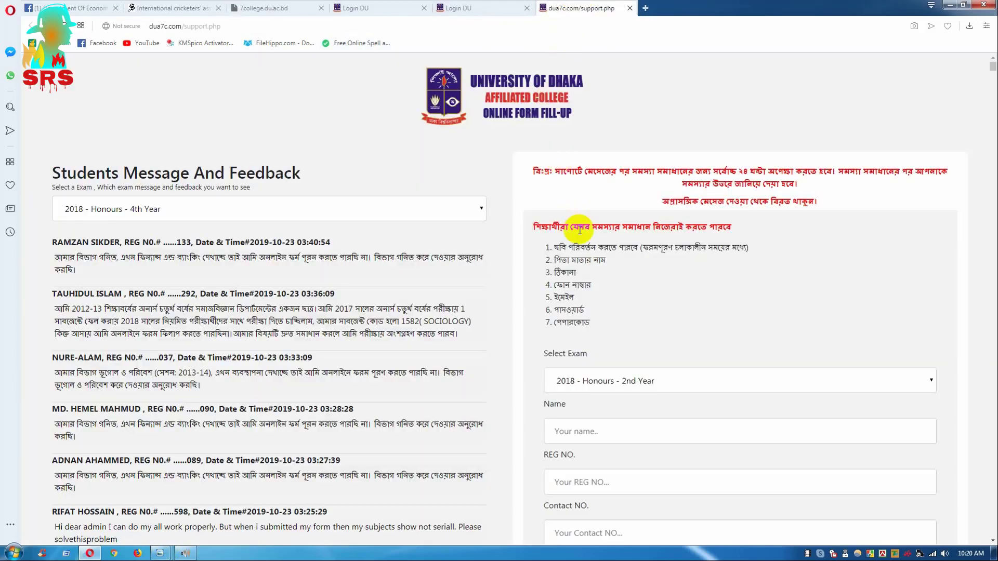
{"action": "scroll", "coordinate": [584, 231], "scroll_direction": "down", "scroll_amount": 1}
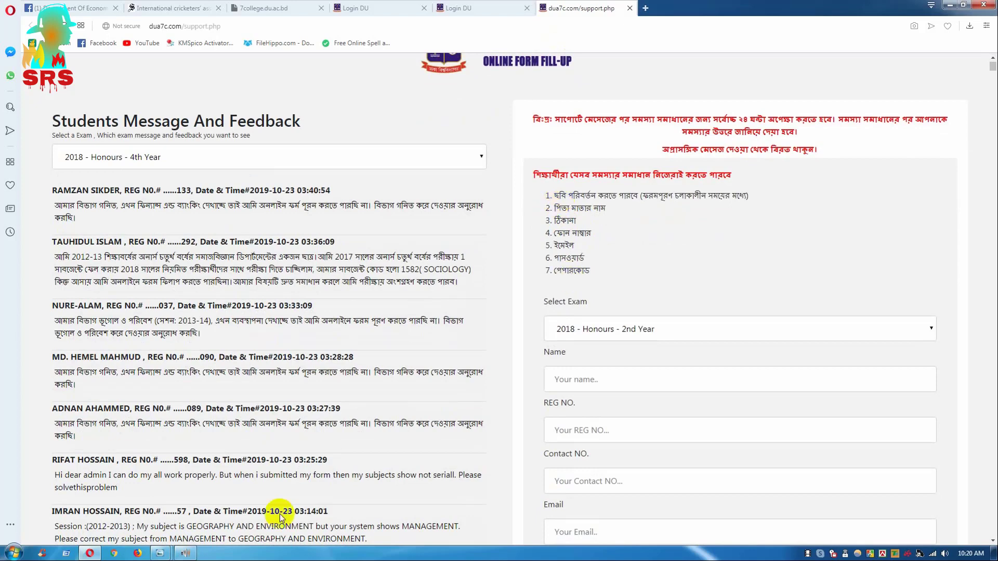
- View the "pic no 3" image of the student registration form in Windows Photo Viewer, and return to the support page in the browser
{"action": "mouse_move", "coordinate": [159, 553]}
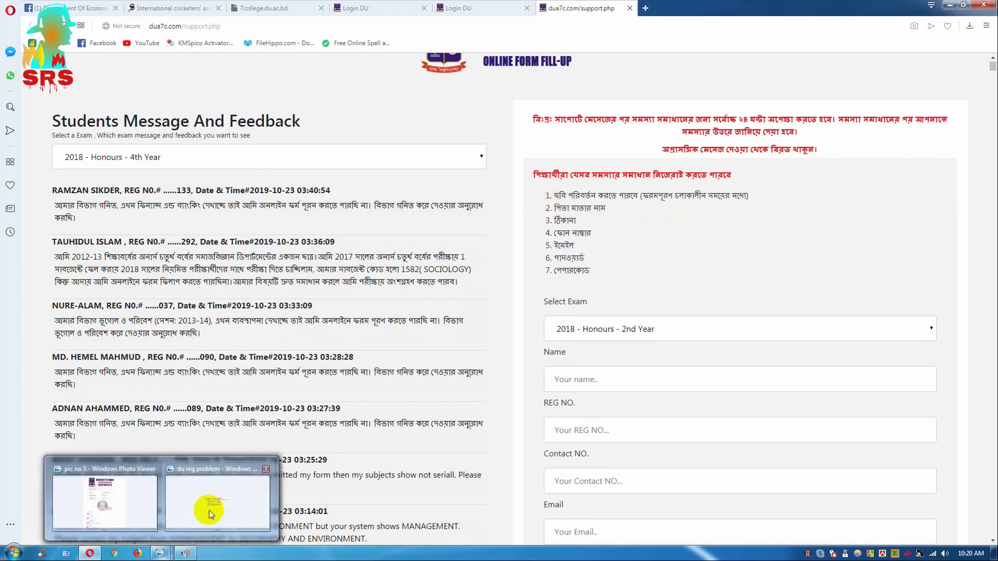
{"action": "left_click", "coordinate": [138, 499]}
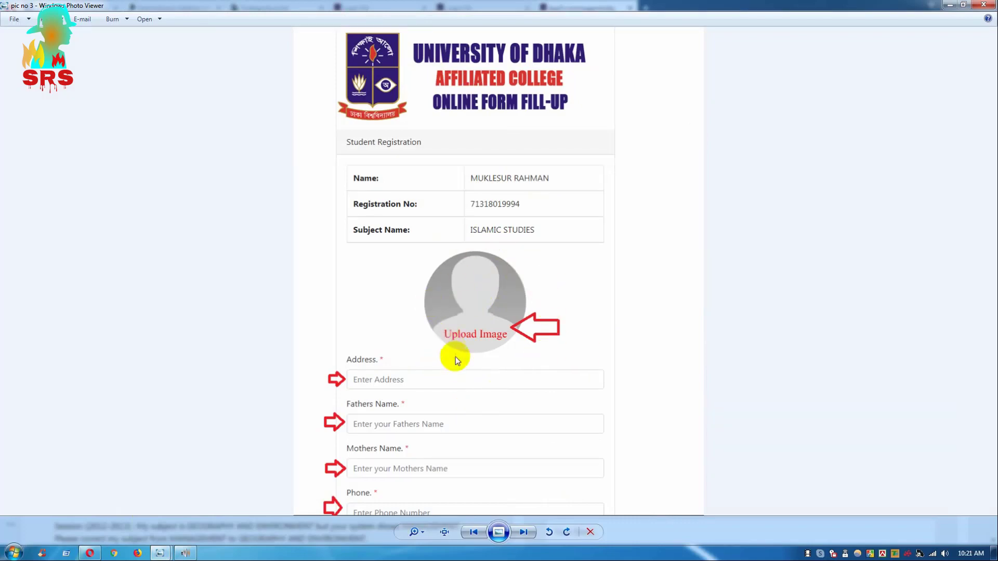
{"action": "mouse_move", "coordinate": [159, 556]}
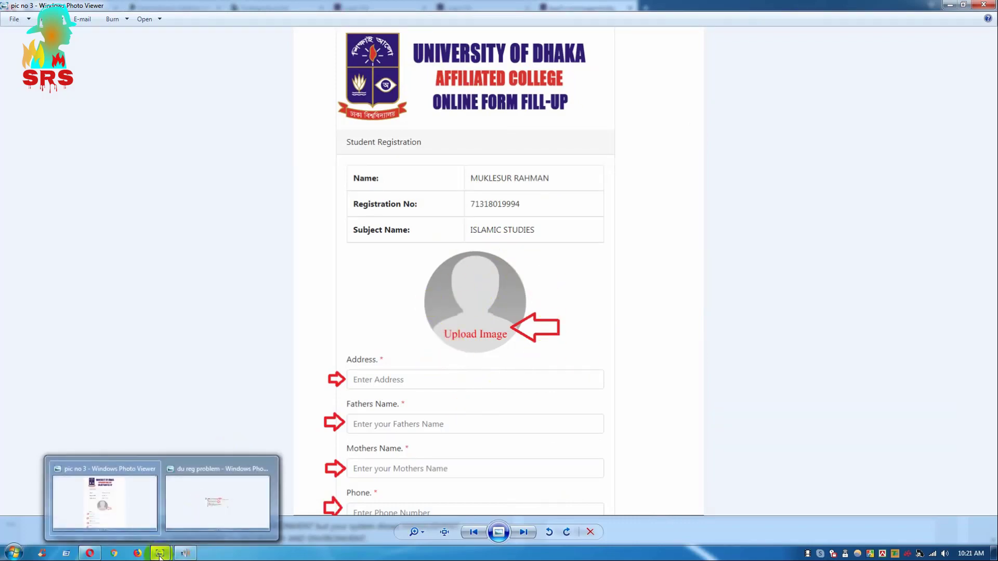
{"action": "left_click", "coordinate": [89, 553]}
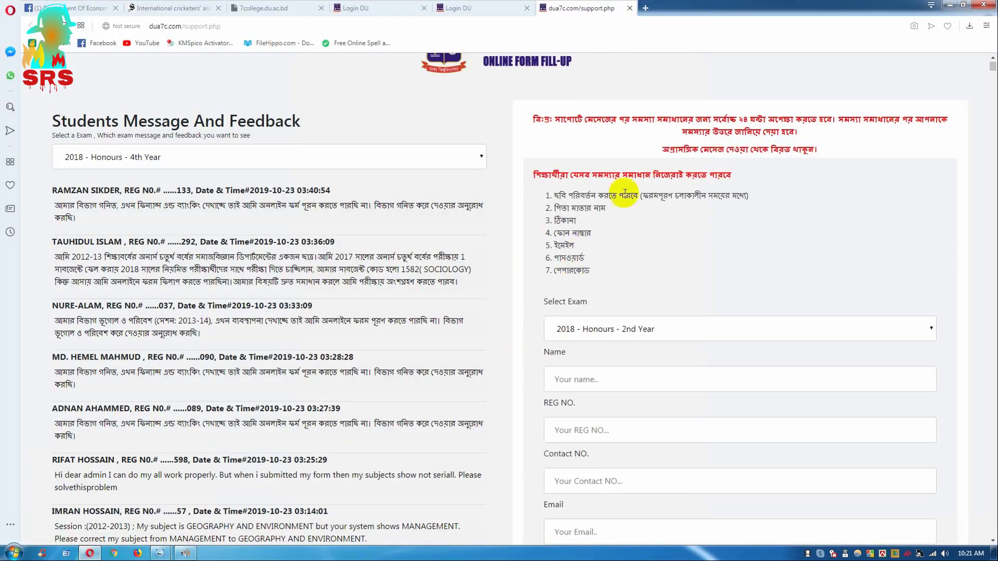
- Highlight the photo-change item in the list of self-solvable problems, and open the "du reg problem" image in Windows Photo Viewer
{"action": "left_click", "coordinate": [556, 195]}
{"action": "left_click_drag", "start_coordinate": [556, 195], "coordinate": [631, 197]}
{"action": "left_click", "coordinate": [580, 204]}
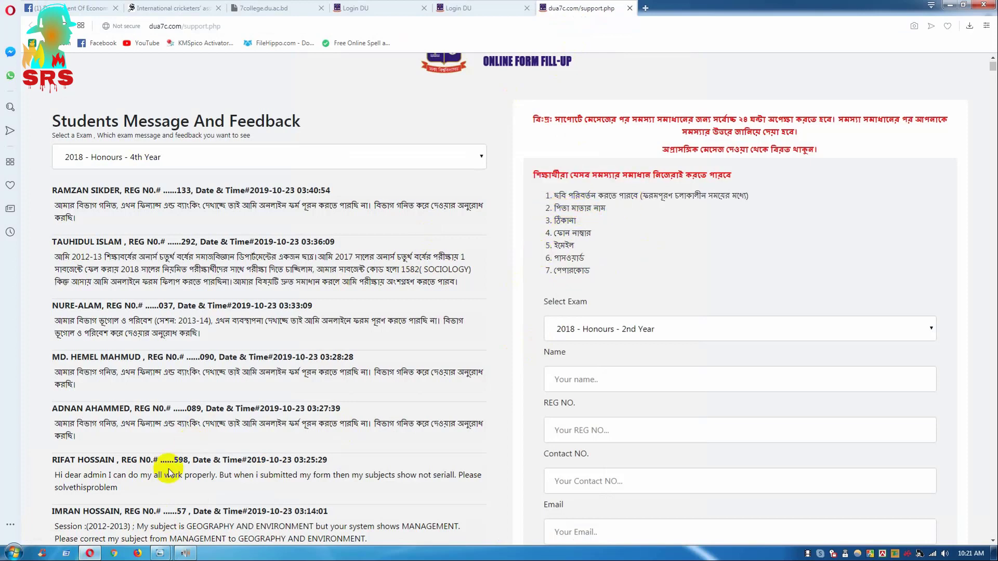
{"action": "mouse_move", "coordinate": [167, 557]}
{"action": "left_click", "coordinate": [190, 513]}
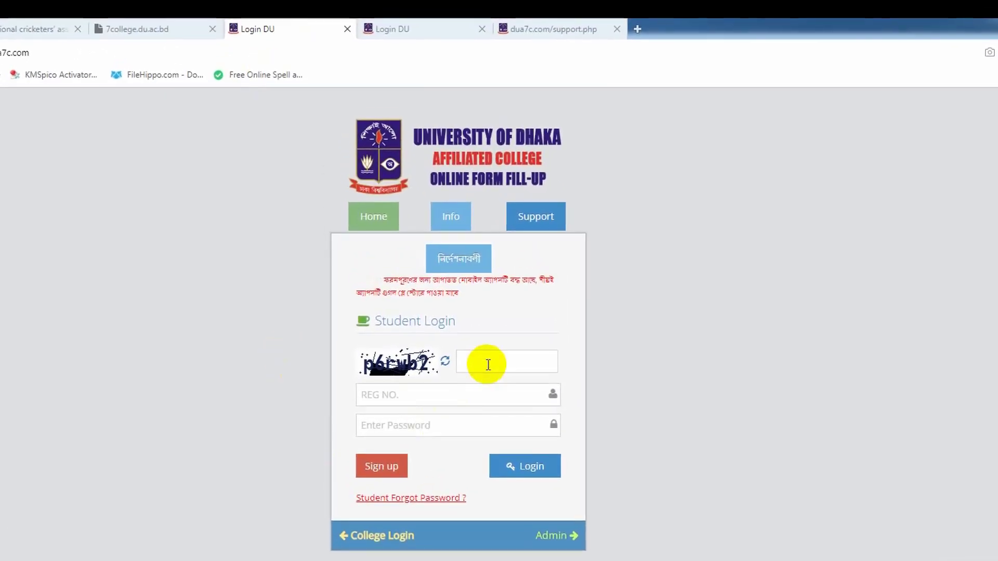
- Load a new captcha image on the Student Login form
{"action": "left_click", "coordinate": [445, 362]}
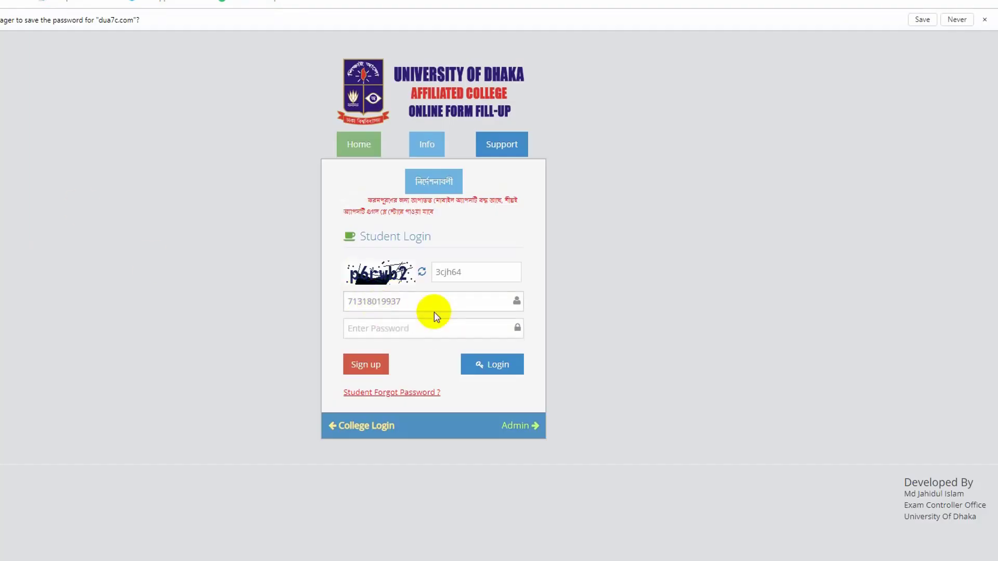
{"action": "left_click", "coordinate": [398, 332]}
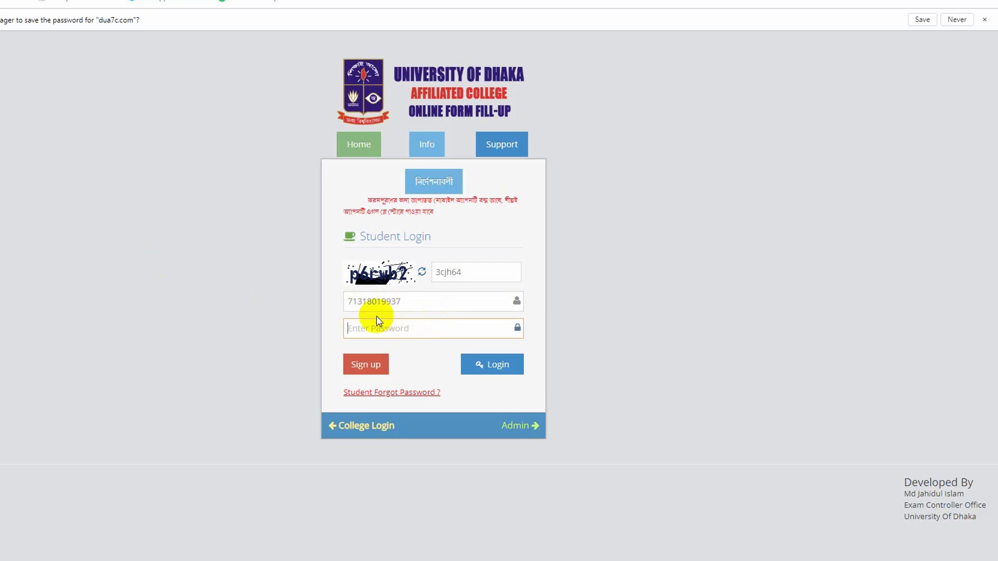
{"action": "left_click", "coordinate": [365, 373]}
{"action": "left_click", "coordinate": [369, 370]}
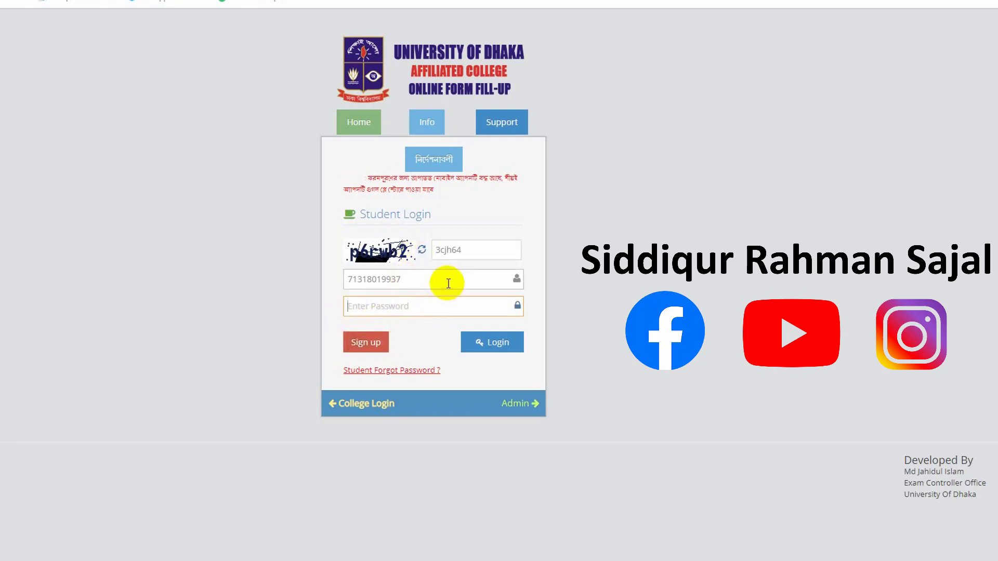
{"action": "left_click", "coordinate": [422, 250]}
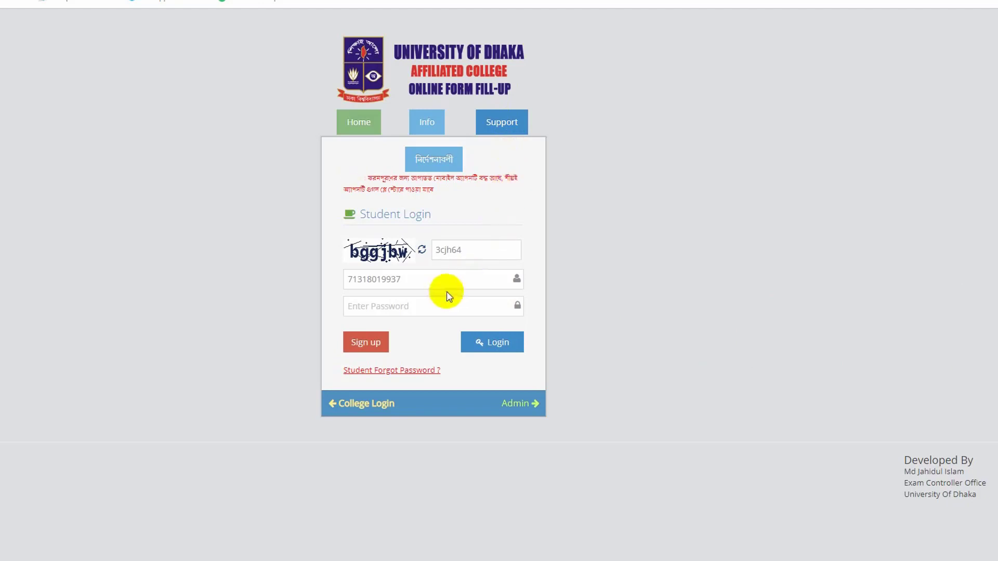
- Replace the old captcha entry with the newly shown code, enter the account password, and log in to the student account
{"action": "left_click_drag", "start_coordinate": [474, 251], "coordinate": [437, 252]}
{"action": "key", "text": "BackSpace"}
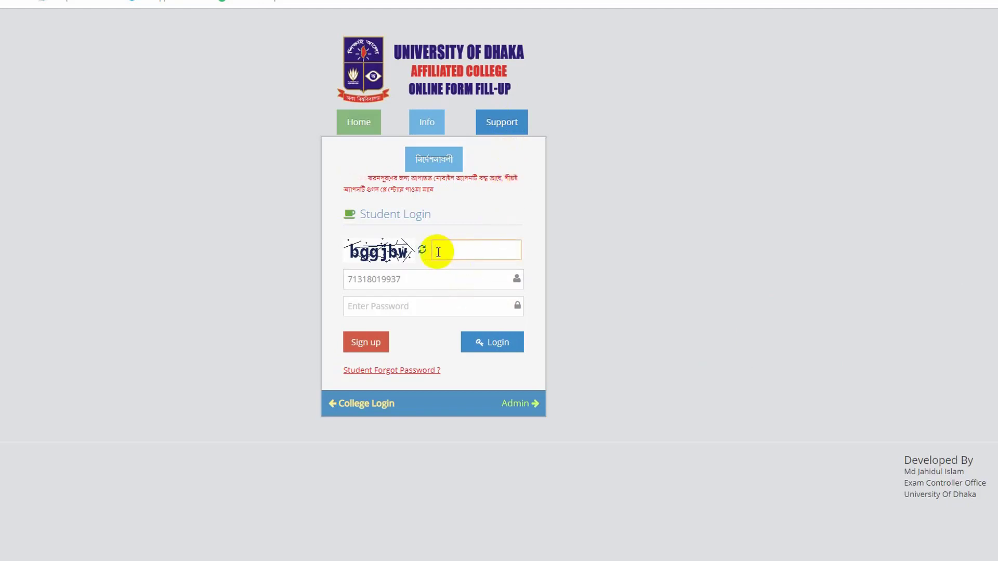
{"action": "left_click", "coordinate": [438, 252]}
{"action": "type", "text": "bggjbw"}
{"action": "left_click", "coordinate": [424, 302]}
{"action": "type", "text": "••••••••••"}
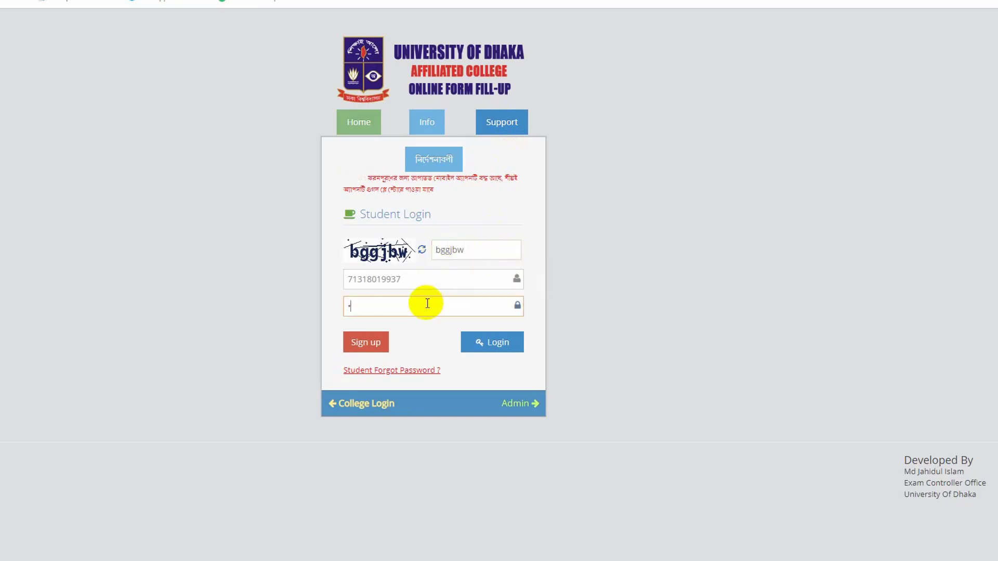
{"action": "left_click", "coordinate": [473, 338]}
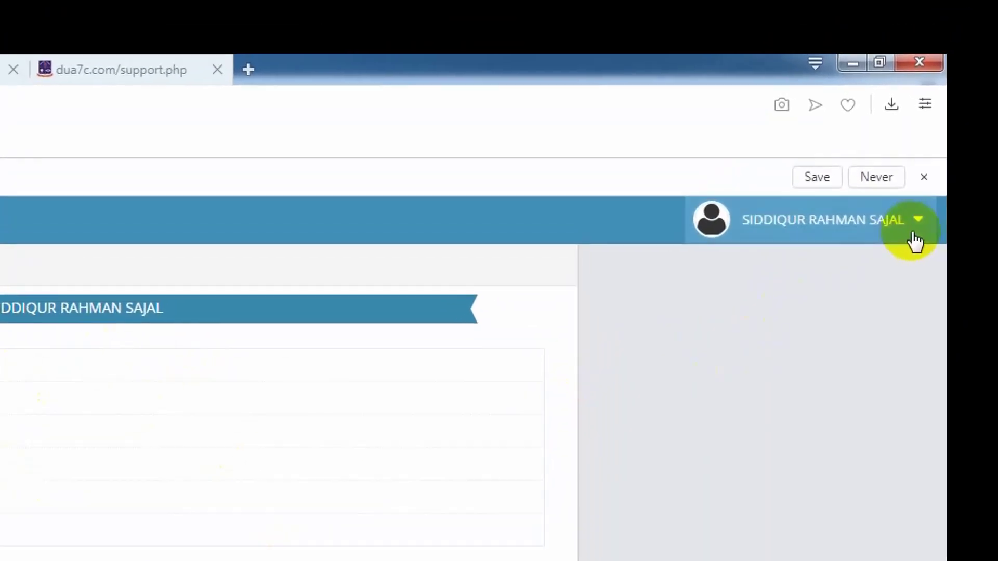
- Open the student profile for editing and choose the portrait JPEG on the Desktop as the new profile picture
{"action": "left_click", "coordinate": [917, 228]}
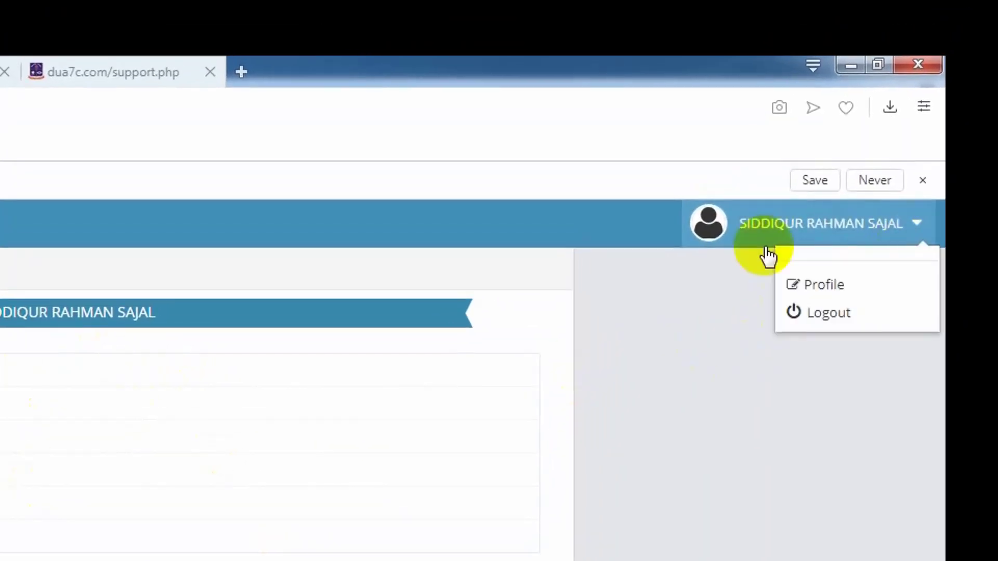
{"action": "left_click", "coordinate": [814, 287]}
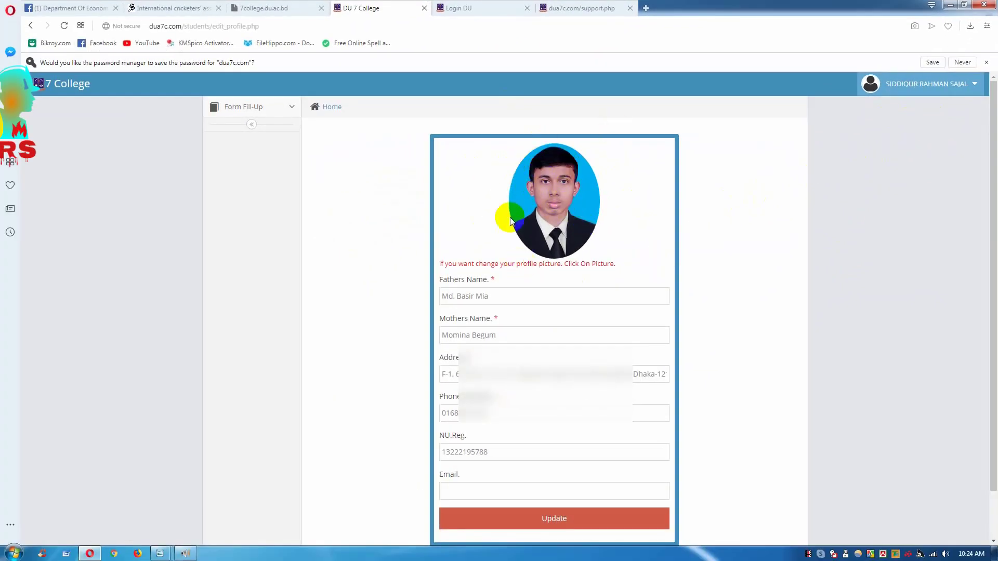
{"action": "left_click", "coordinate": [527, 212]}
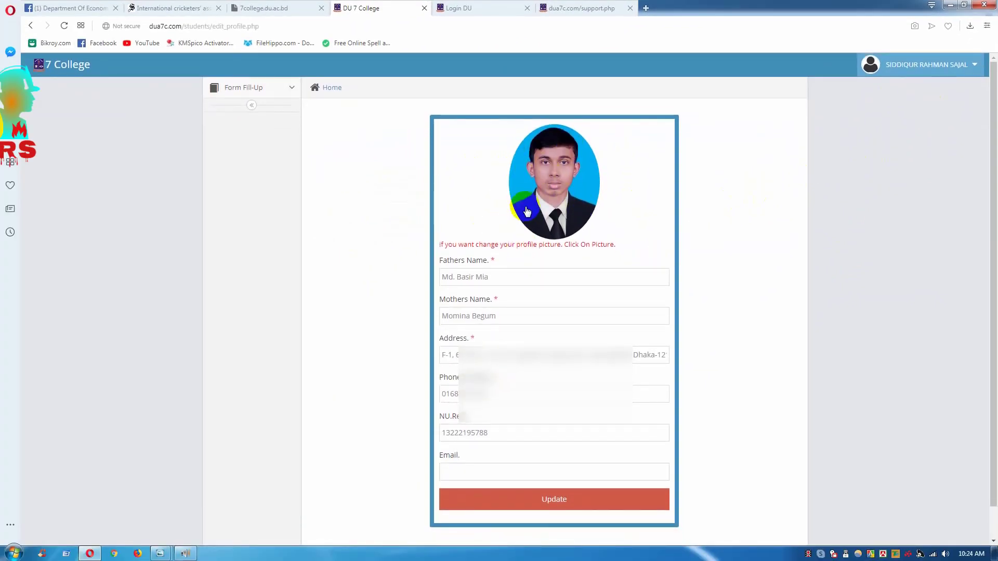
{"action": "left_click", "coordinate": [565, 209]}
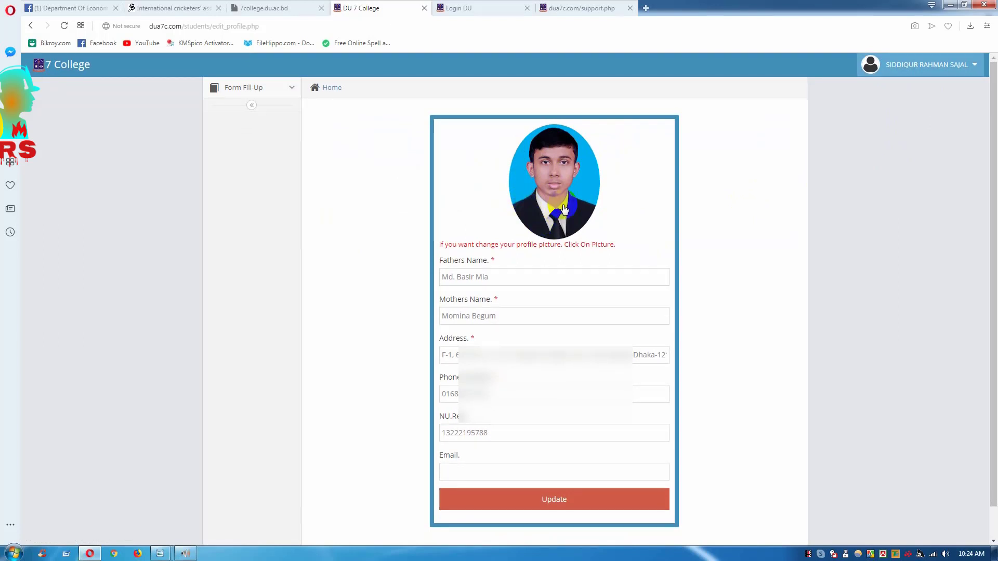
{"action": "left_click", "coordinate": [560, 206]}
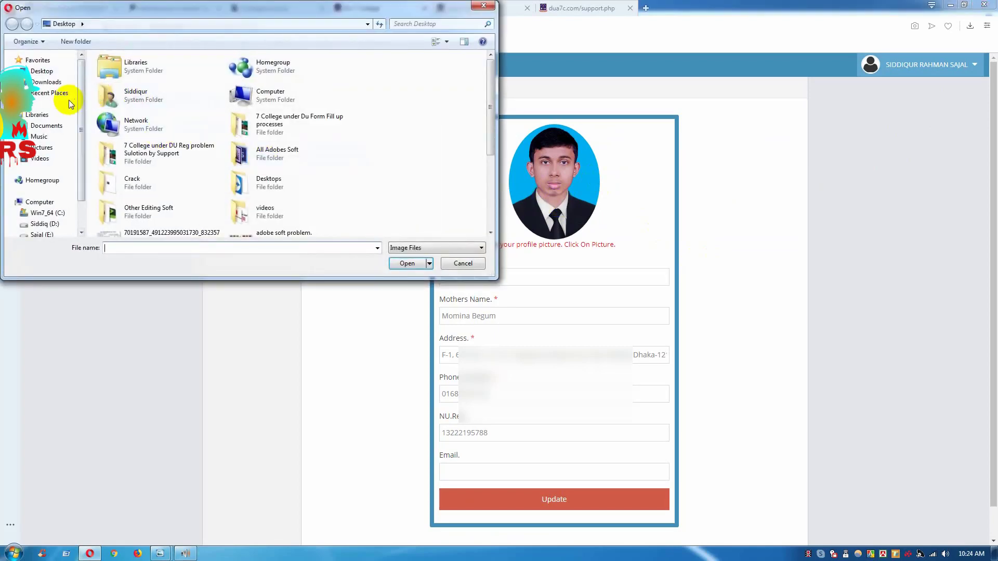
{"action": "left_click", "coordinate": [41, 71]}
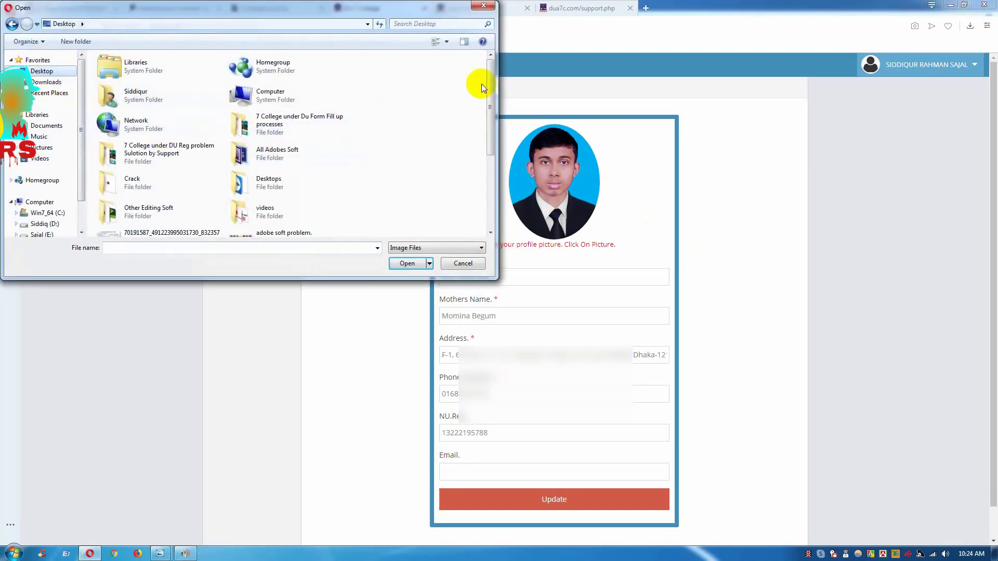
{"action": "left_click_drag", "start_coordinate": [491, 101], "coordinate": [491, 179]}
{"action": "left_click", "coordinate": [296, 197]}
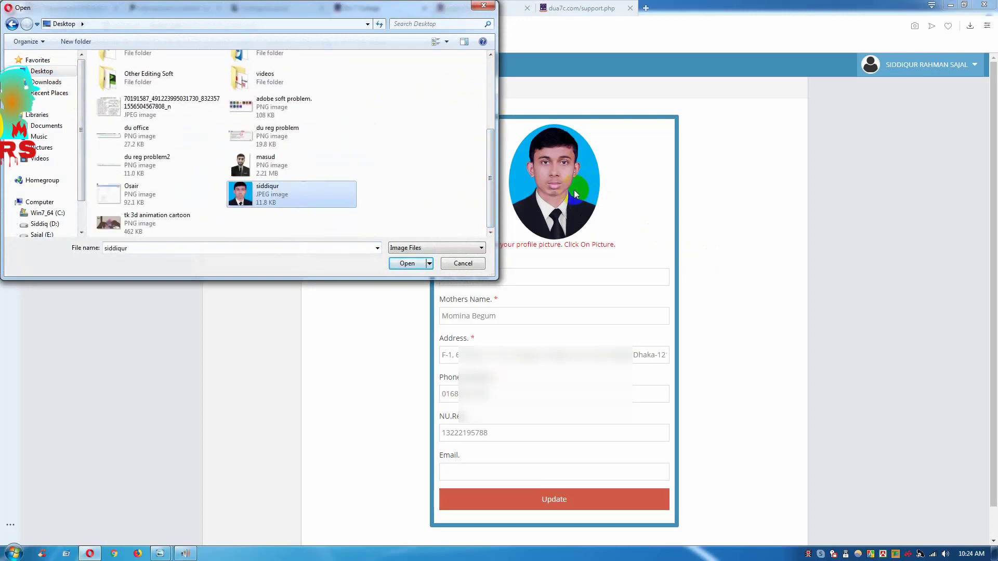
{"action": "left_click", "coordinate": [397, 264]}
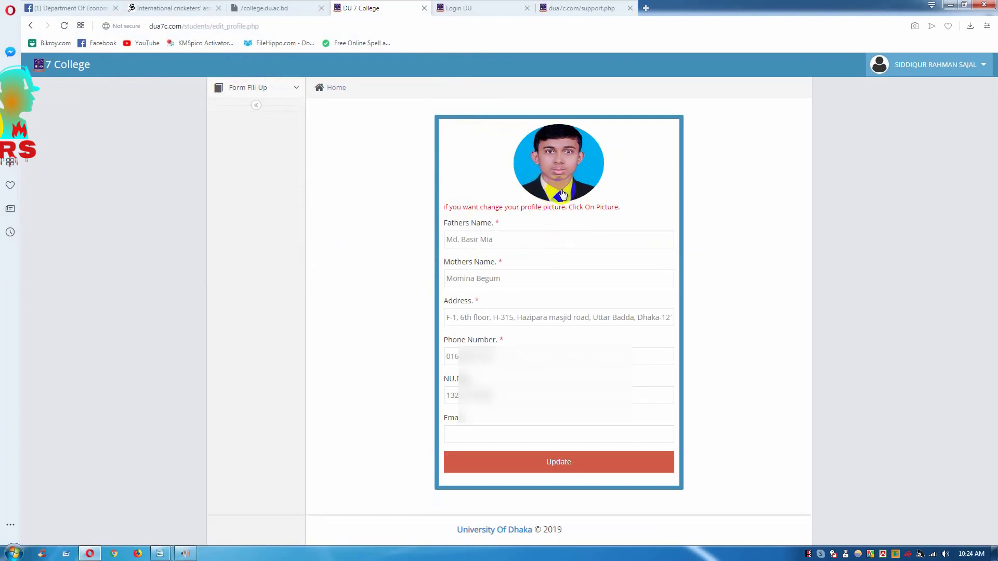
- Go through the parents' names, address, phone number and registration fields, and submit the profile update
{"action": "left_click", "coordinate": [596, 187]}
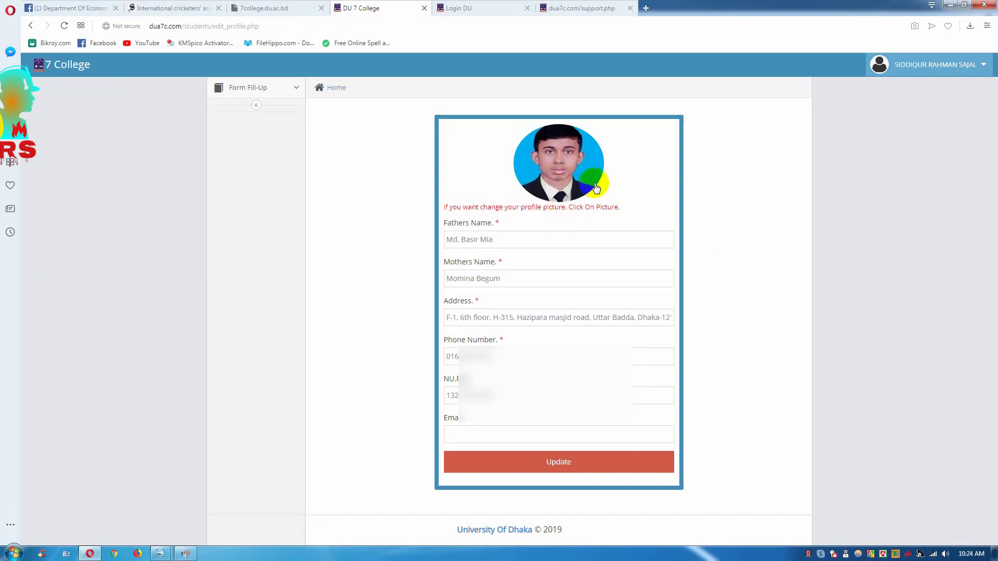
{"action": "left_click", "coordinate": [603, 144]}
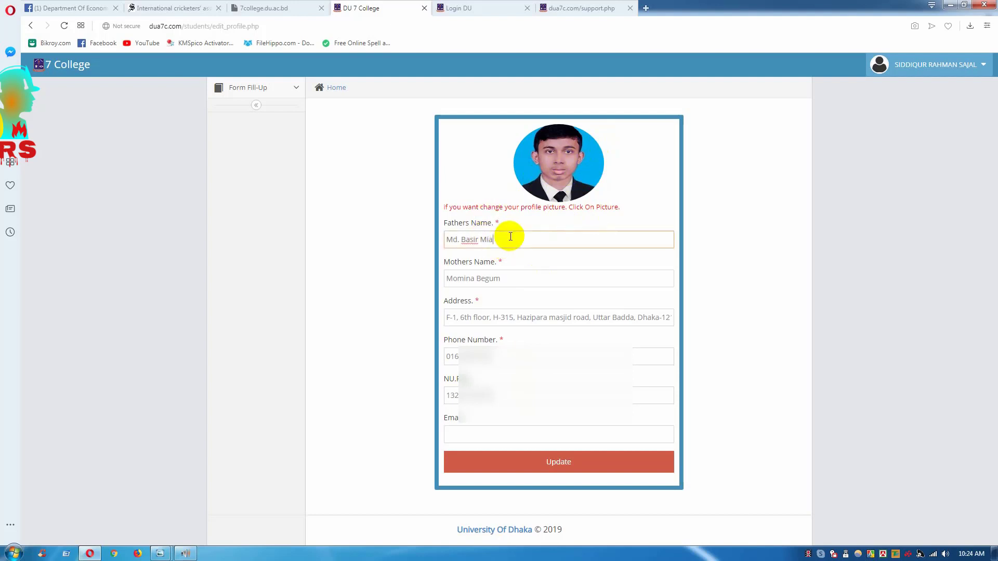
{"action": "left_click", "coordinate": [517, 280]}
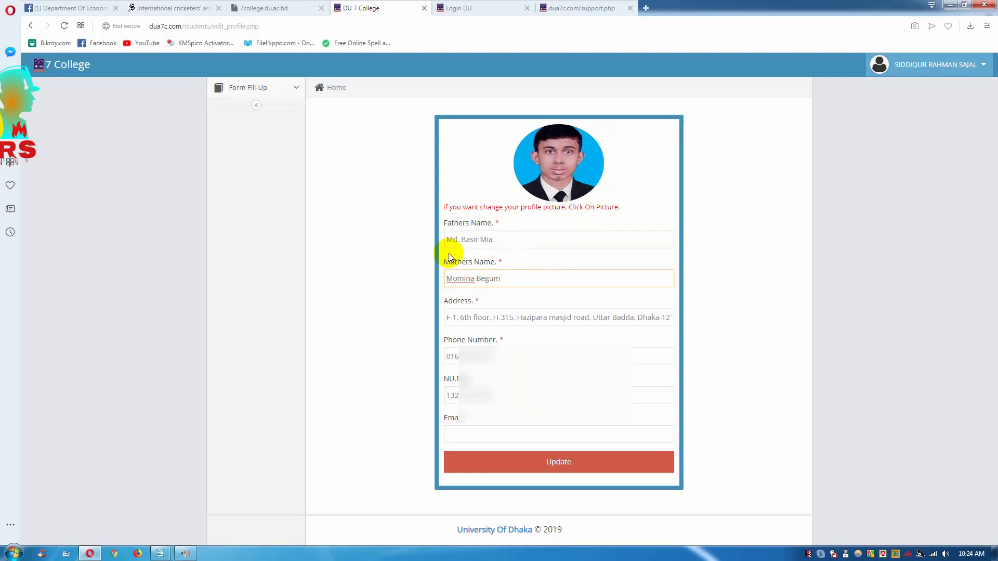
{"action": "left_click", "coordinate": [525, 325]}
{"action": "left_click", "coordinate": [503, 357]}
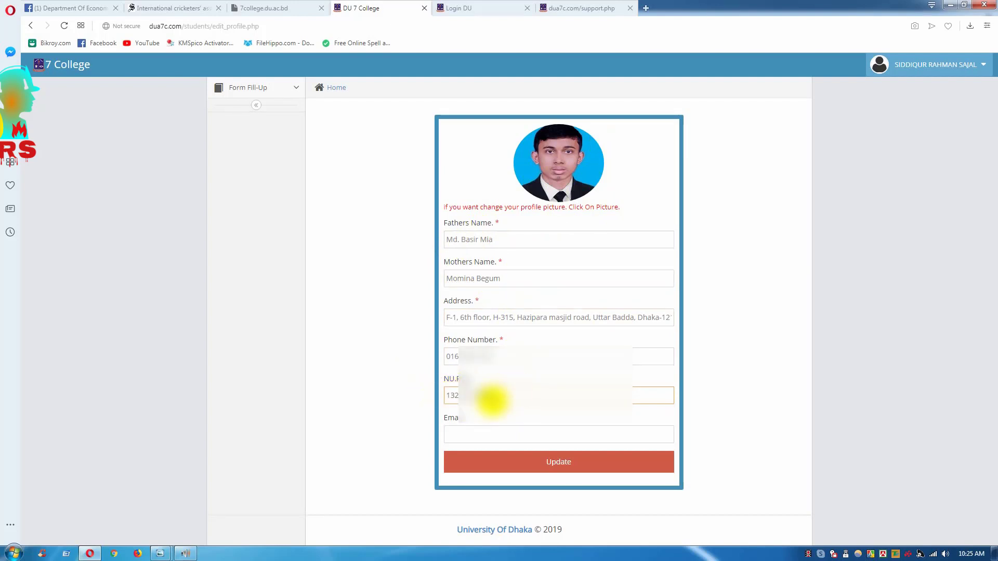
{"action": "left_click", "coordinate": [535, 463]}
{"action": "left_click", "coordinate": [568, 467]}
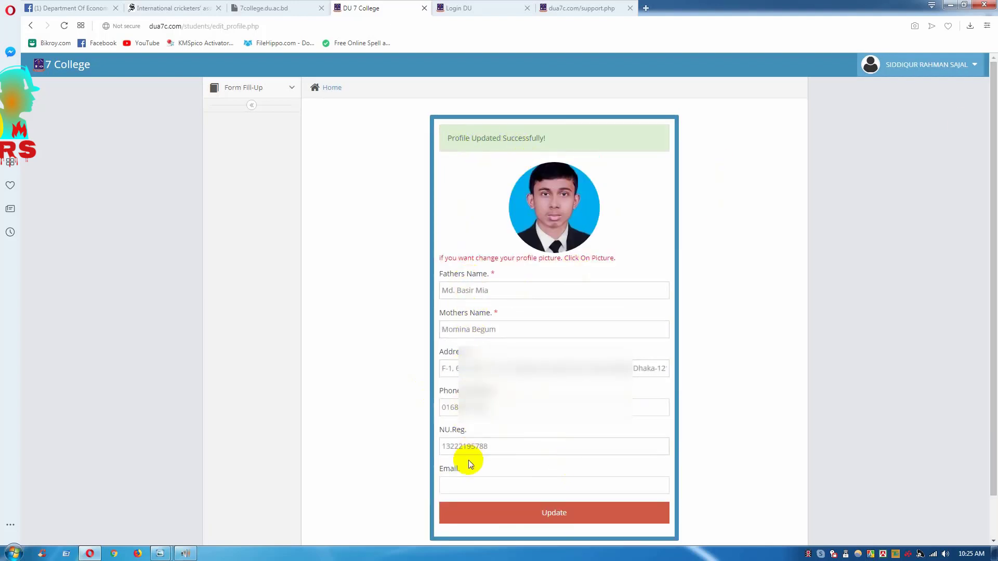
- Open the Honours 4th Year, Exam - 2018 form preview and look over the list of available exam forms
{"action": "left_click", "coordinate": [289, 92]}
{"action": "left_click", "coordinate": [281, 108]}
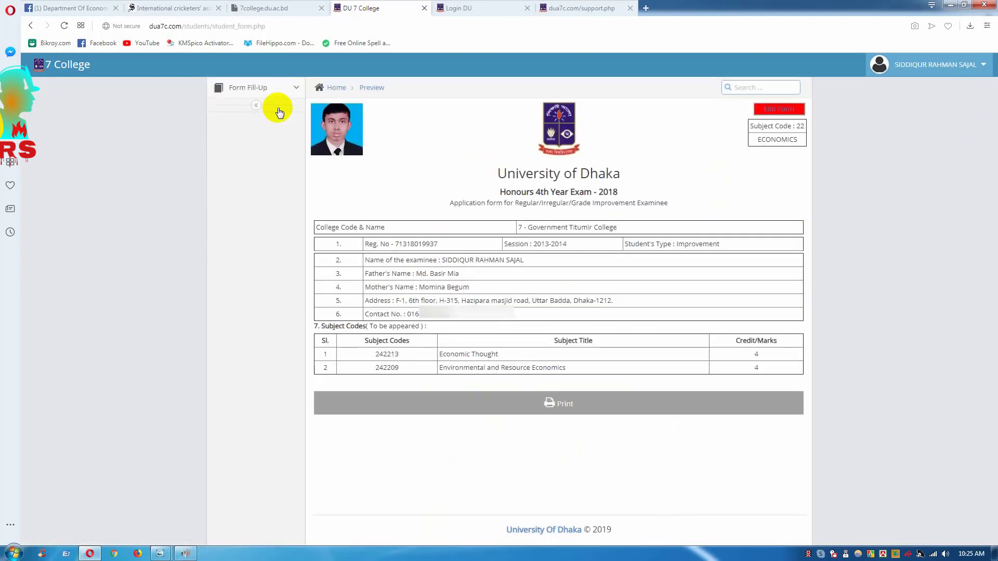
{"action": "left_click", "coordinate": [289, 90]}
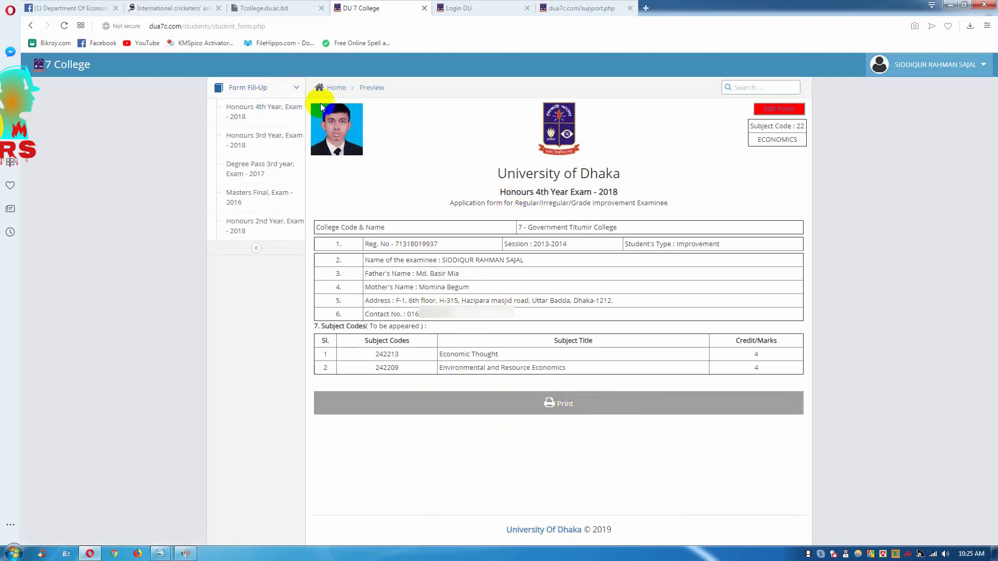
{"action": "left_click", "coordinate": [297, 91]}
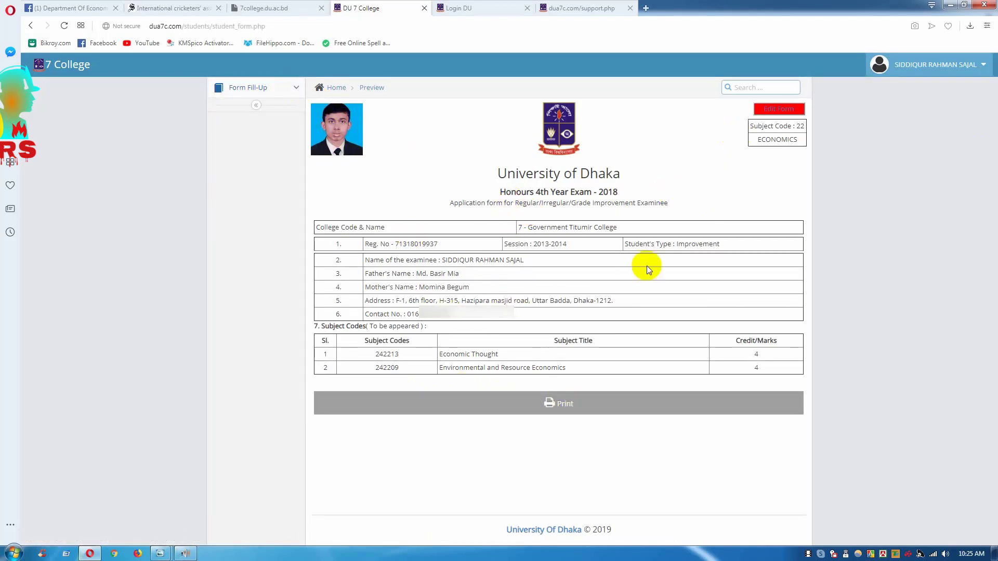
- Highlight the student type and the subject code of Economic Thought in the application form preview
{"action": "left_click", "coordinate": [574, 411]}
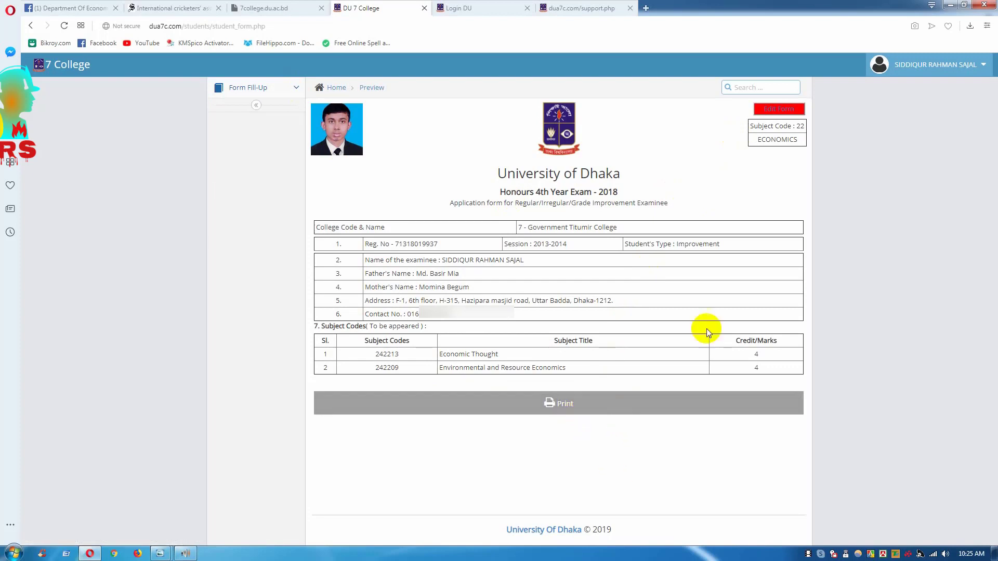
{"action": "double_click", "coordinate": [718, 246]}
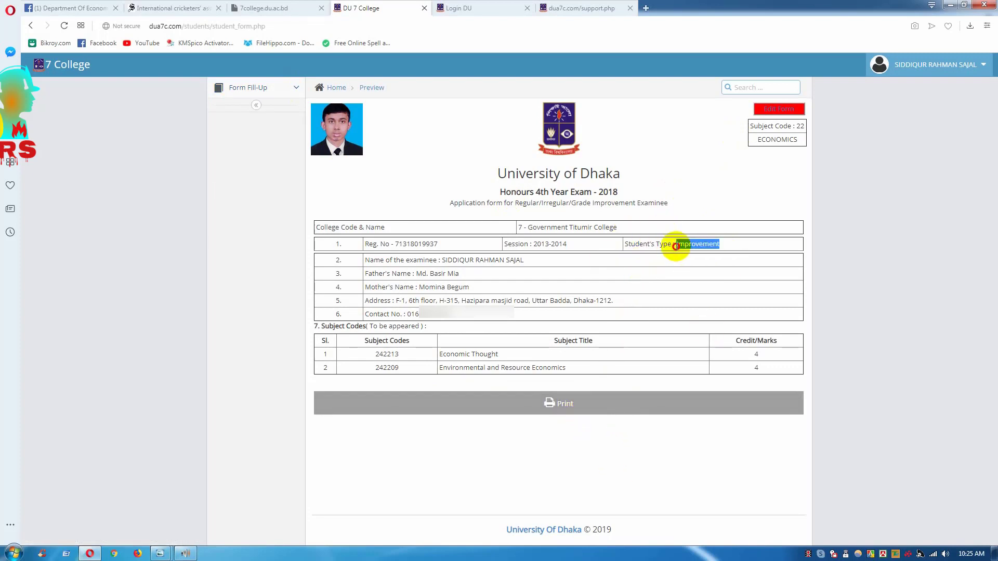
{"action": "left_click", "coordinate": [690, 202]}
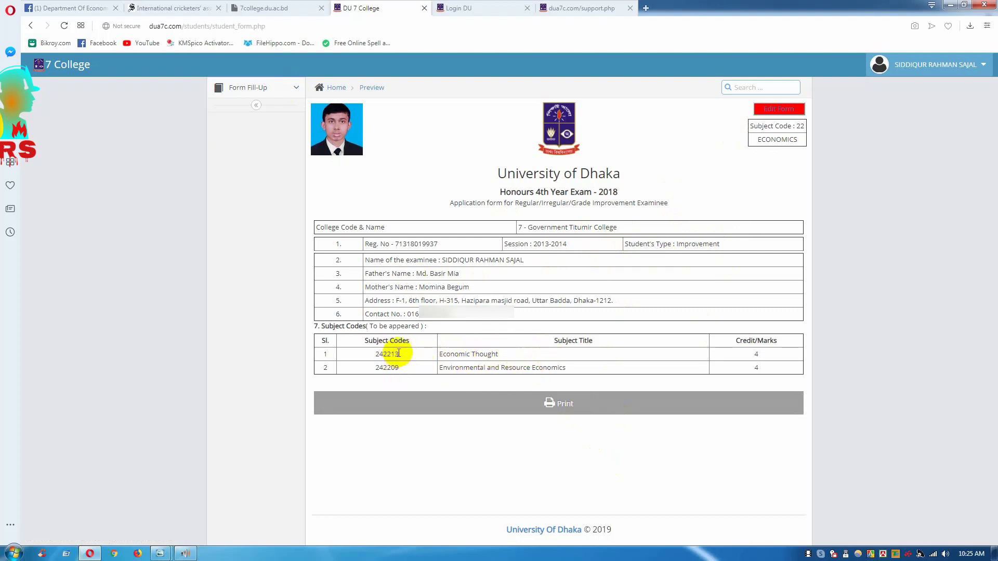
{"action": "left_click_drag", "start_coordinate": [401, 356], "coordinate": [374, 357]}
{"action": "left_click", "coordinate": [413, 368]}
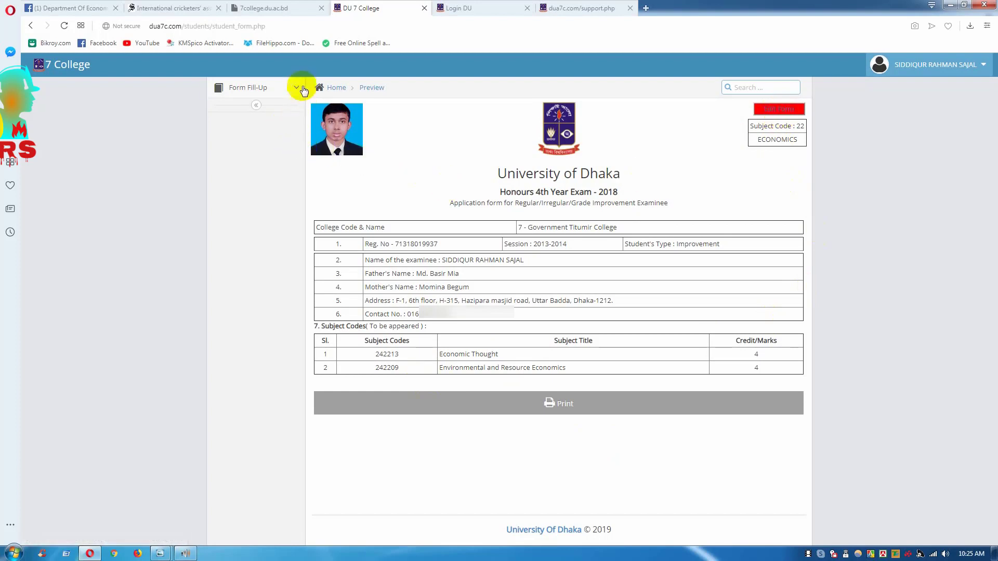
- Open "pic no 10" from the desktop folder "7 College under Du Form Fill up processes" in Windows Photo Viewer and compare it with the browser's form preview
{"action": "left_click", "coordinate": [950, 6]}
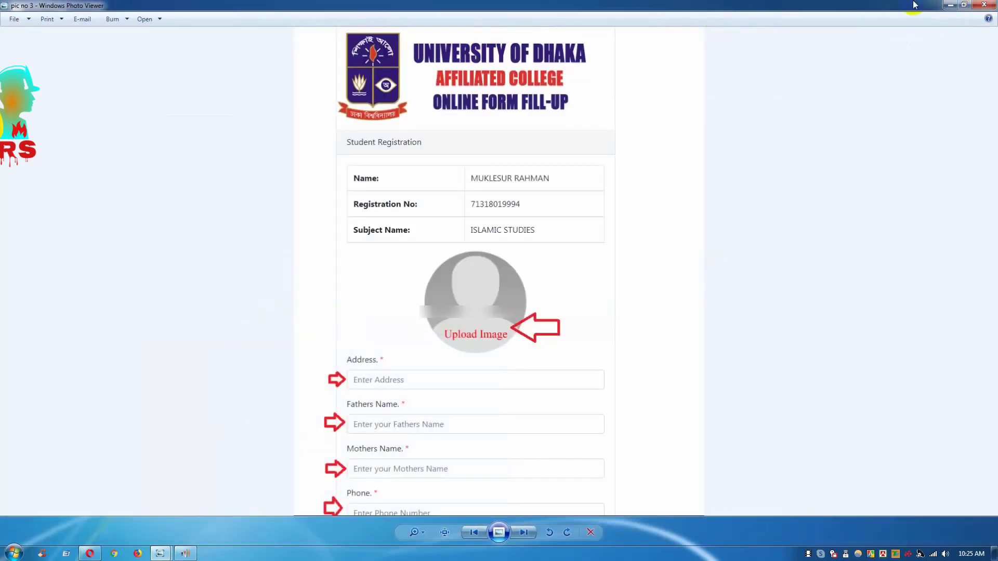
{"action": "left_click", "coordinate": [950, 5]}
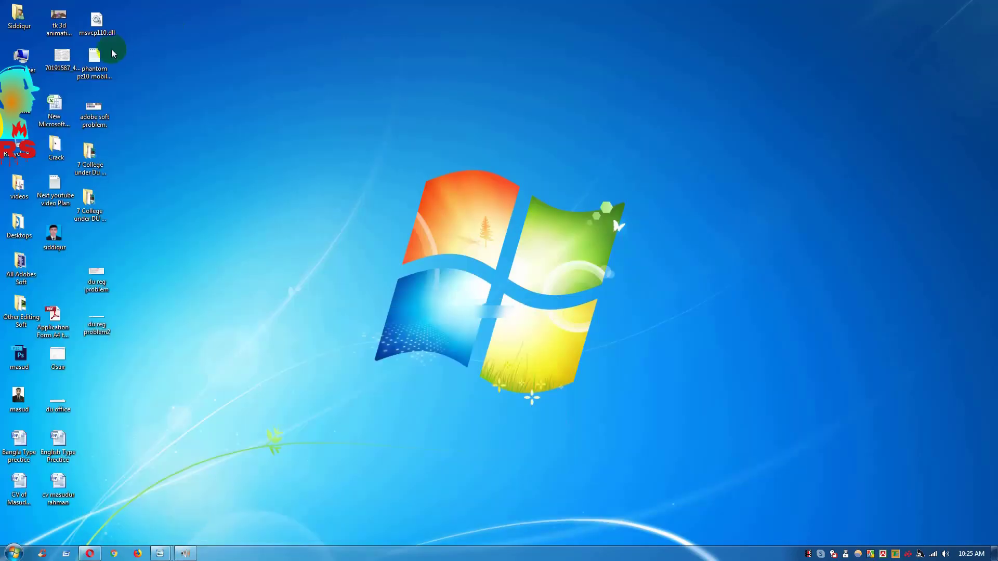
{"action": "double_click", "coordinate": [91, 164]}
{"action": "double_click", "coordinate": [373, 198]}
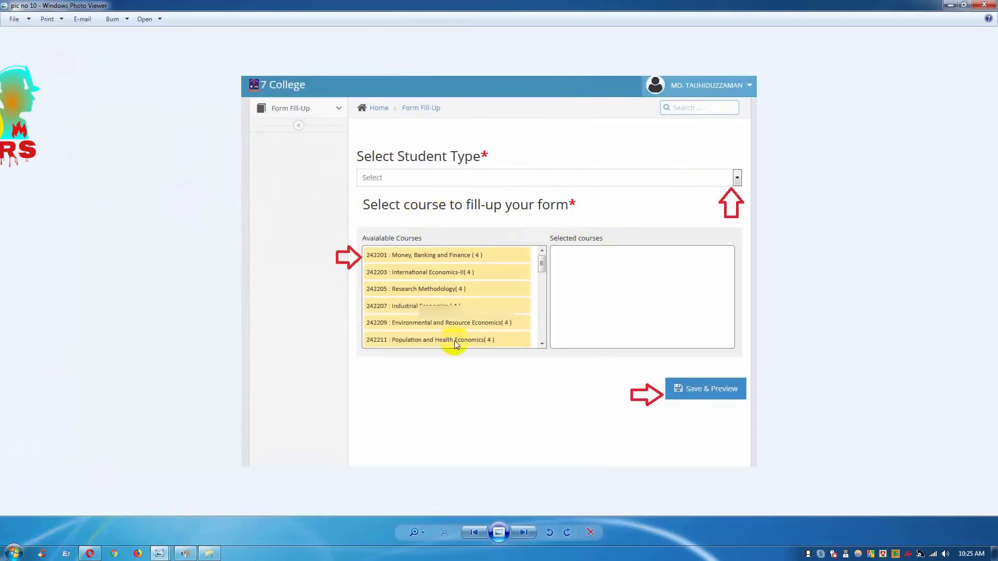
{"action": "left_click", "coordinate": [90, 554]}
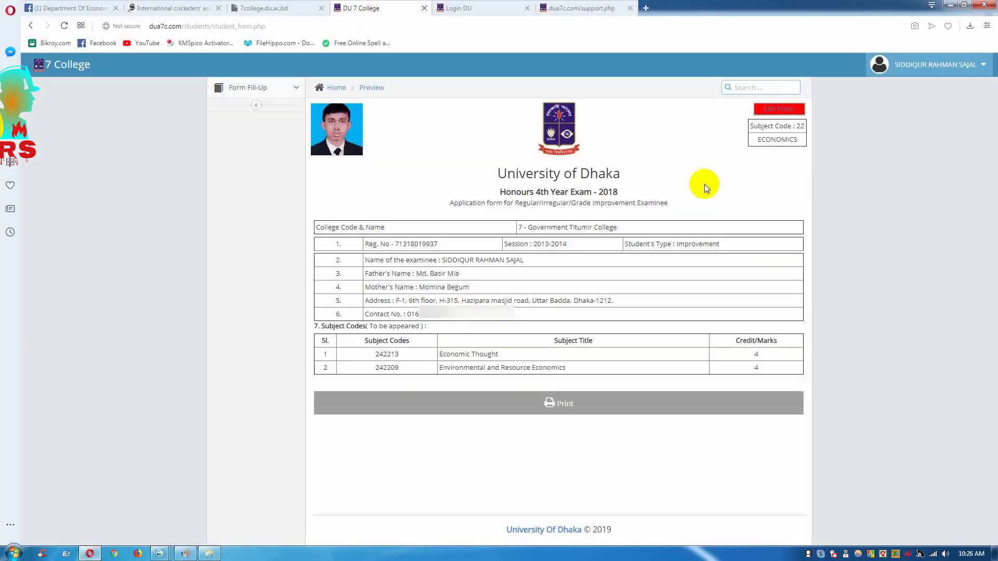
{"action": "left_click", "coordinate": [92, 554]}
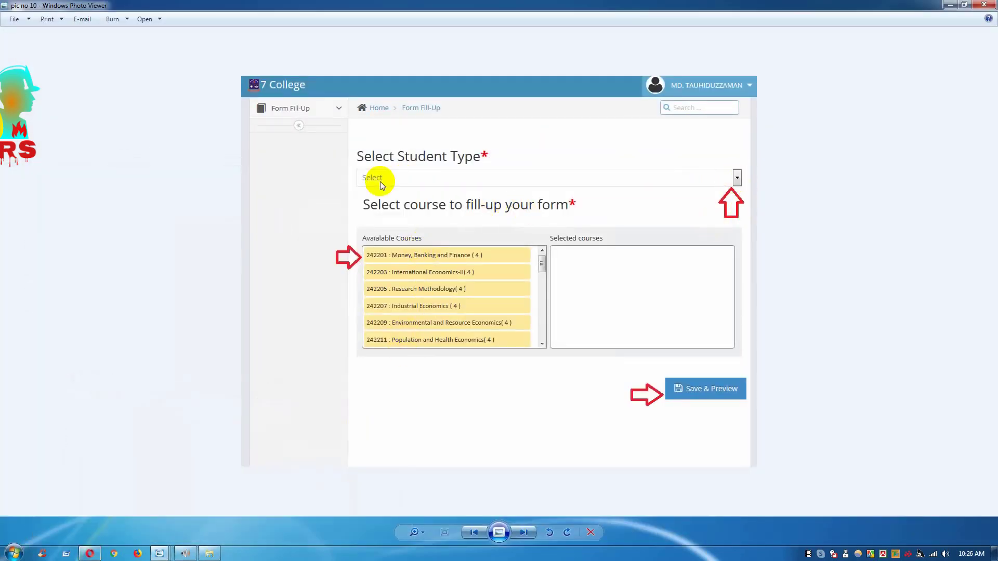
- View the "pic no 11" course selection image and the "pic no 12" form preview image, rechecking "pic no 10" in between
{"action": "left_click", "coordinate": [522, 532]}
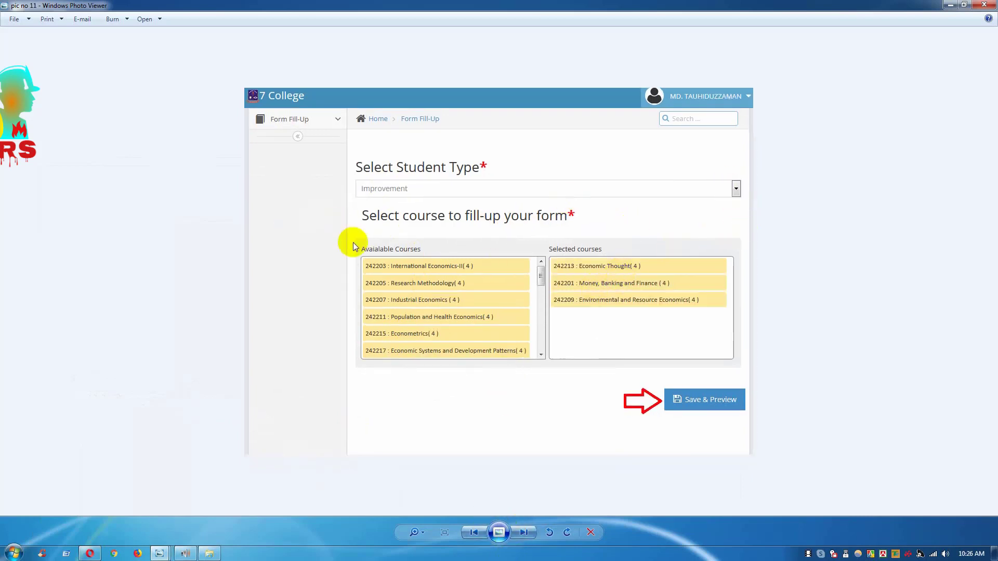
{"action": "left_click", "coordinate": [472, 532]}
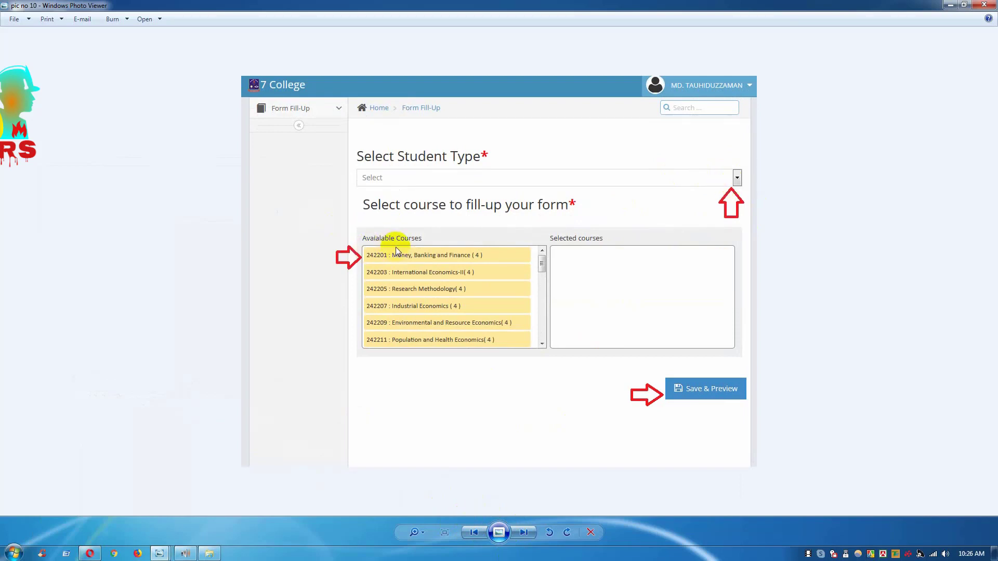
{"action": "left_click", "coordinate": [522, 531]}
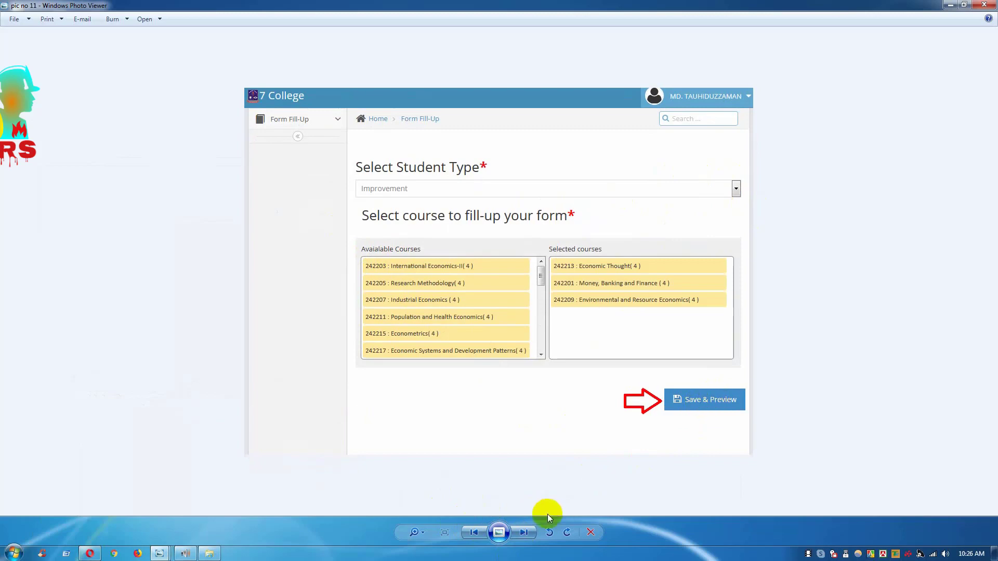
{"action": "left_click", "coordinate": [531, 537]}
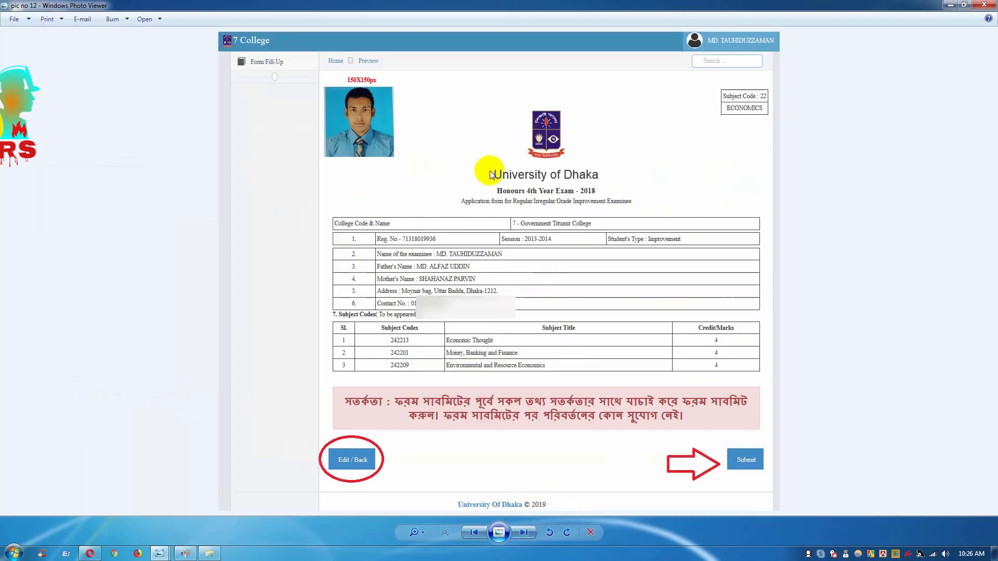
- Return to the form preview in the browser and log out of the student account
{"action": "left_click", "coordinate": [949, 7]}
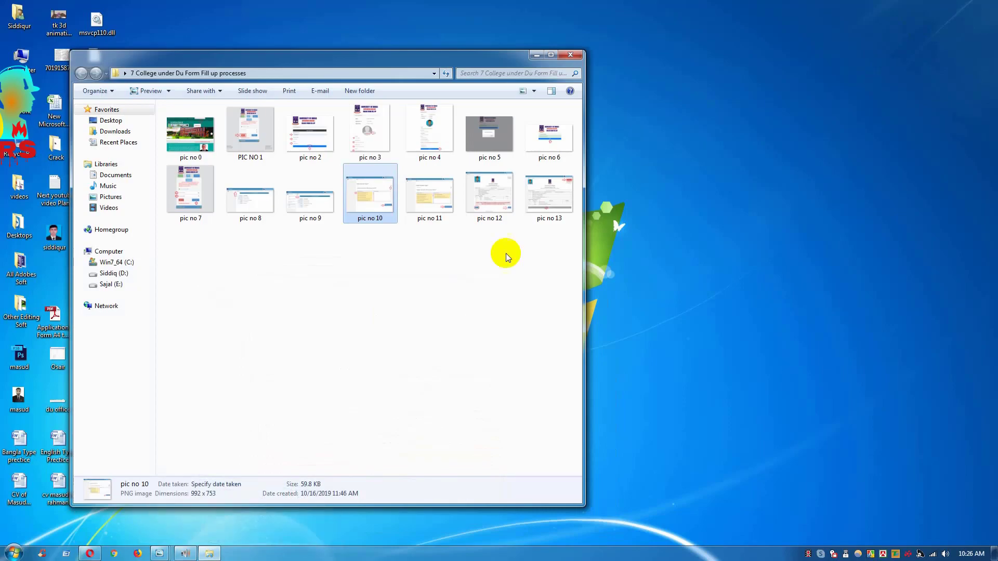
{"action": "left_click", "coordinate": [91, 554]}
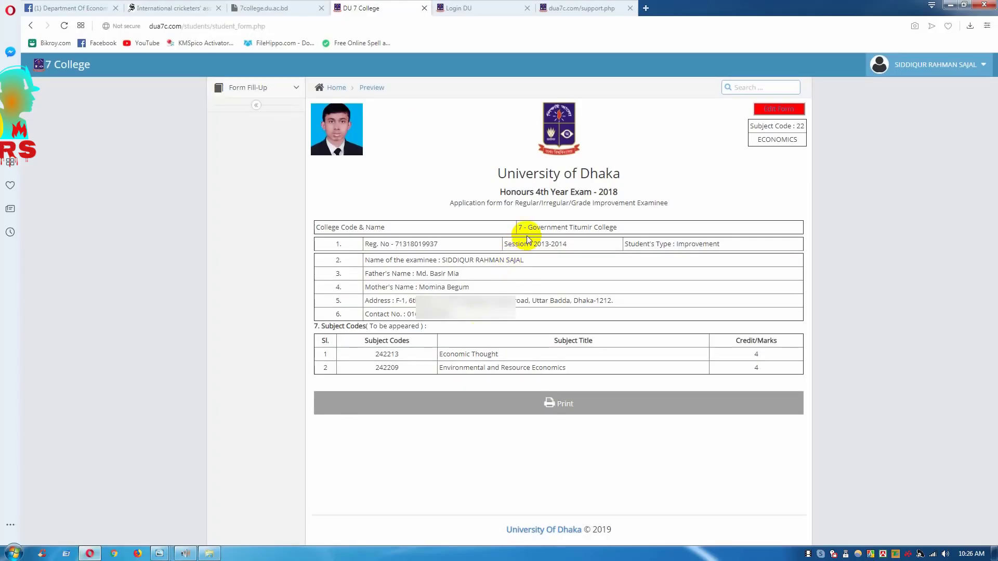
{"action": "left_click", "coordinate": [976, 65]}
{"action": "left_click", "coordinate": [962, 115]}
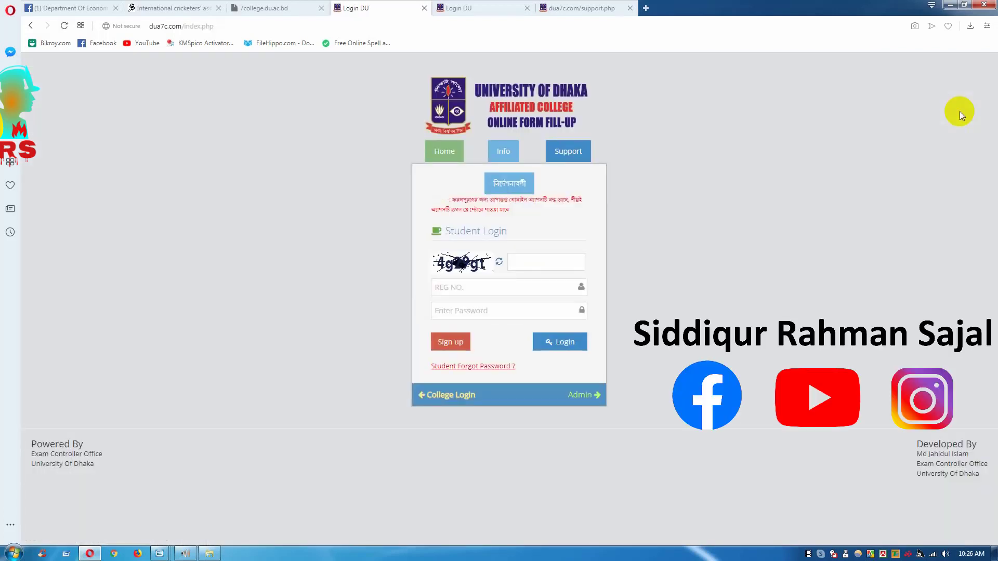